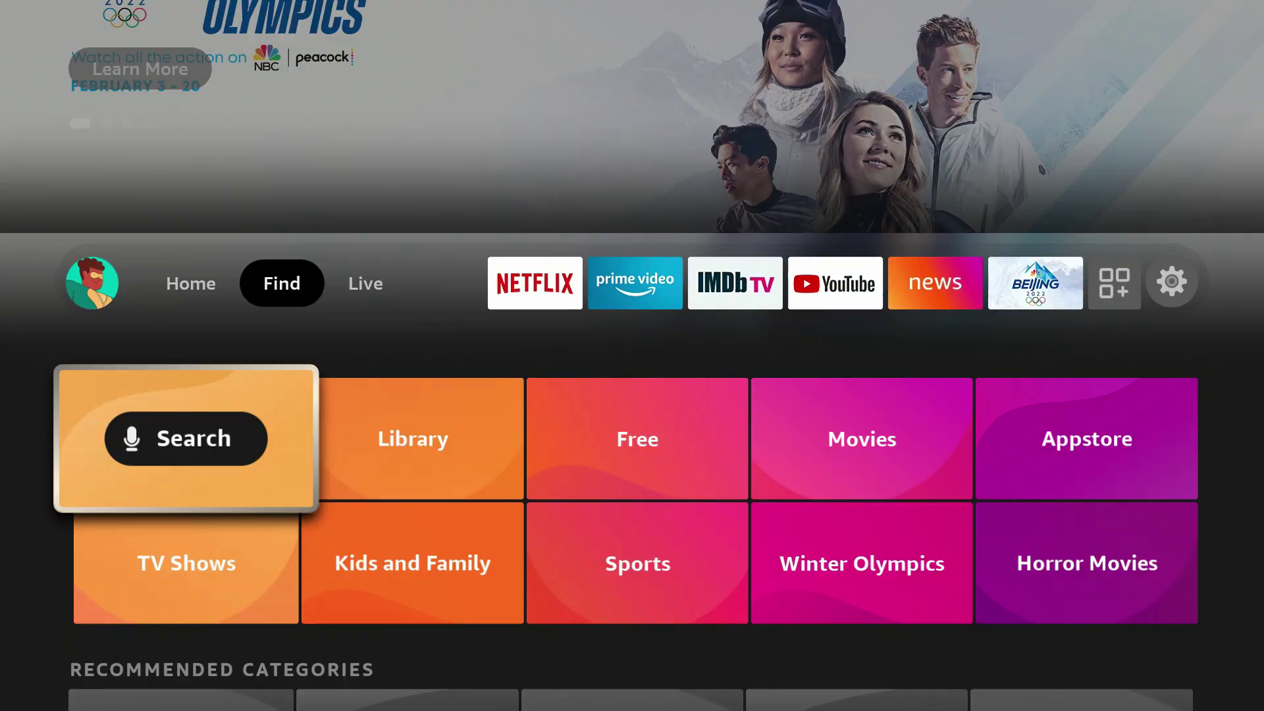
# Search for "Def" and choose the Defsquid suggestion.
pyautogui.press('Return')
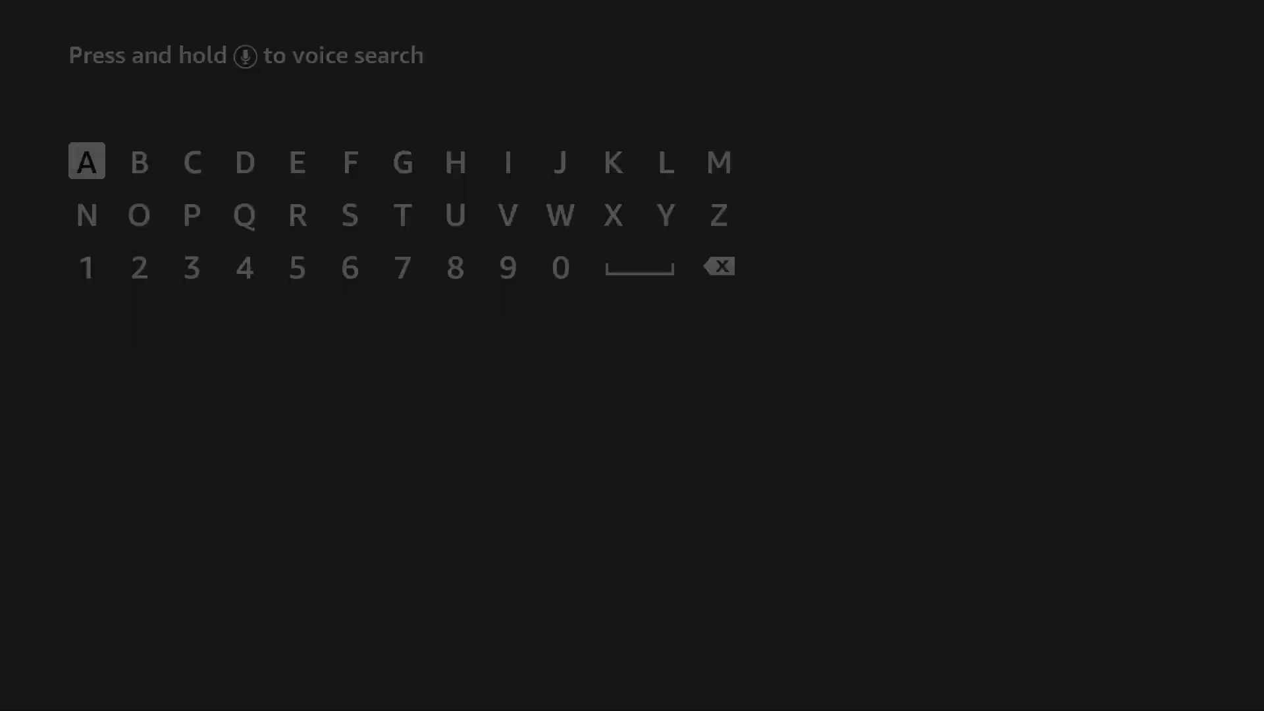
pyautogui.press('Right')
pyautogui.press('Right')
pyautogui.press('Right')
pyautogui.press('Return')
pyautogui.press('Right')
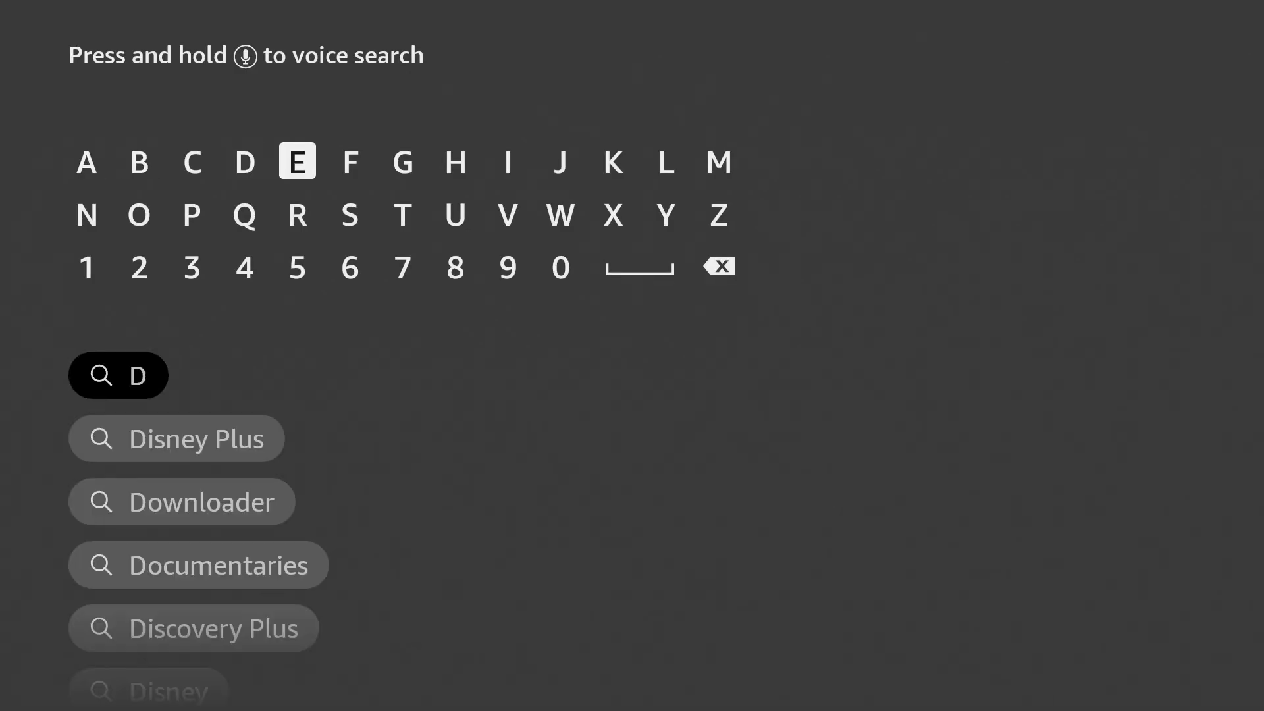
pyautogui.press('Return')
pyautogui.press('Down')
pyautogui.press('Right')
pyautogui.press('Up')
pyautogui.press('Return')
pyautogui.press('Down')
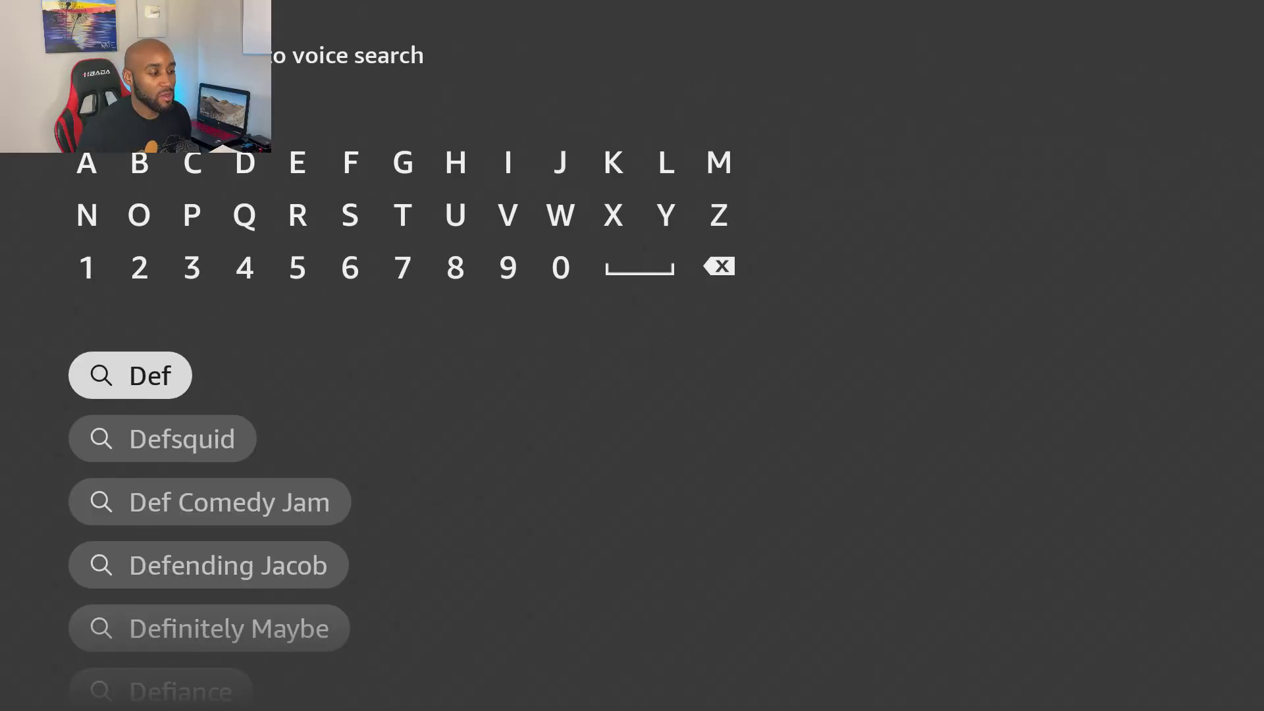
pyautogui.press('Down')
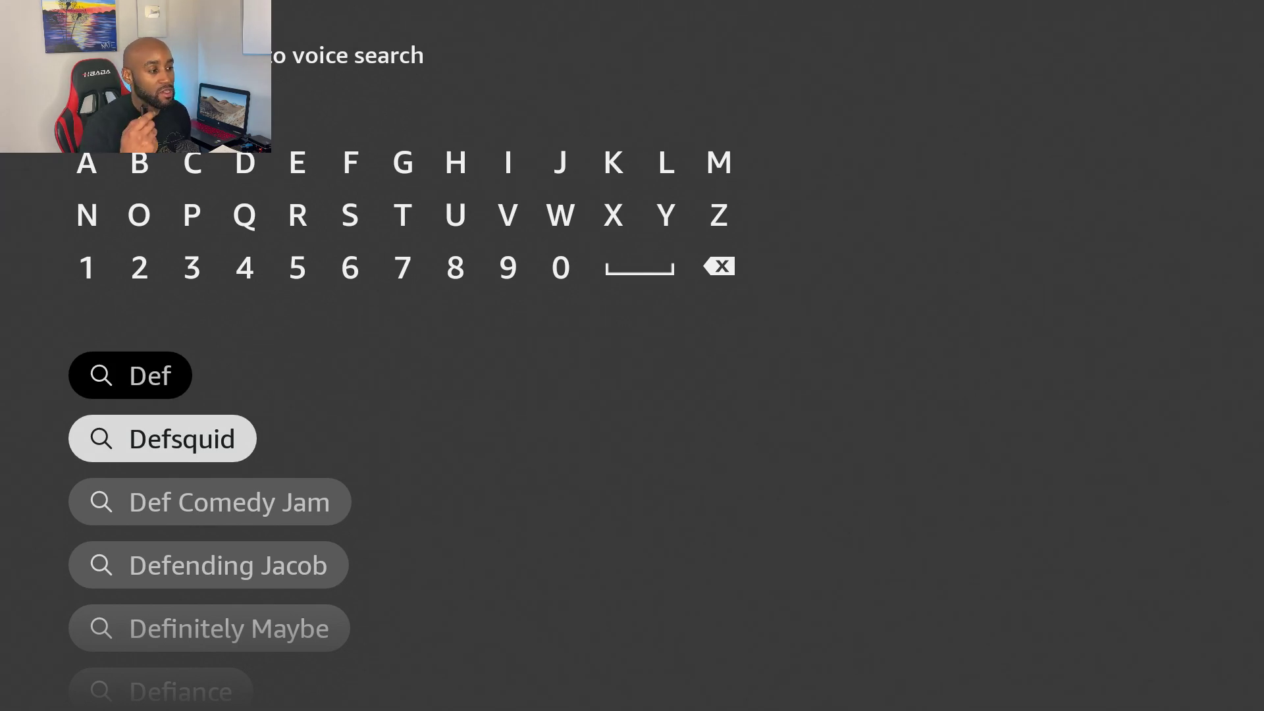
pyautogui.press('Return')
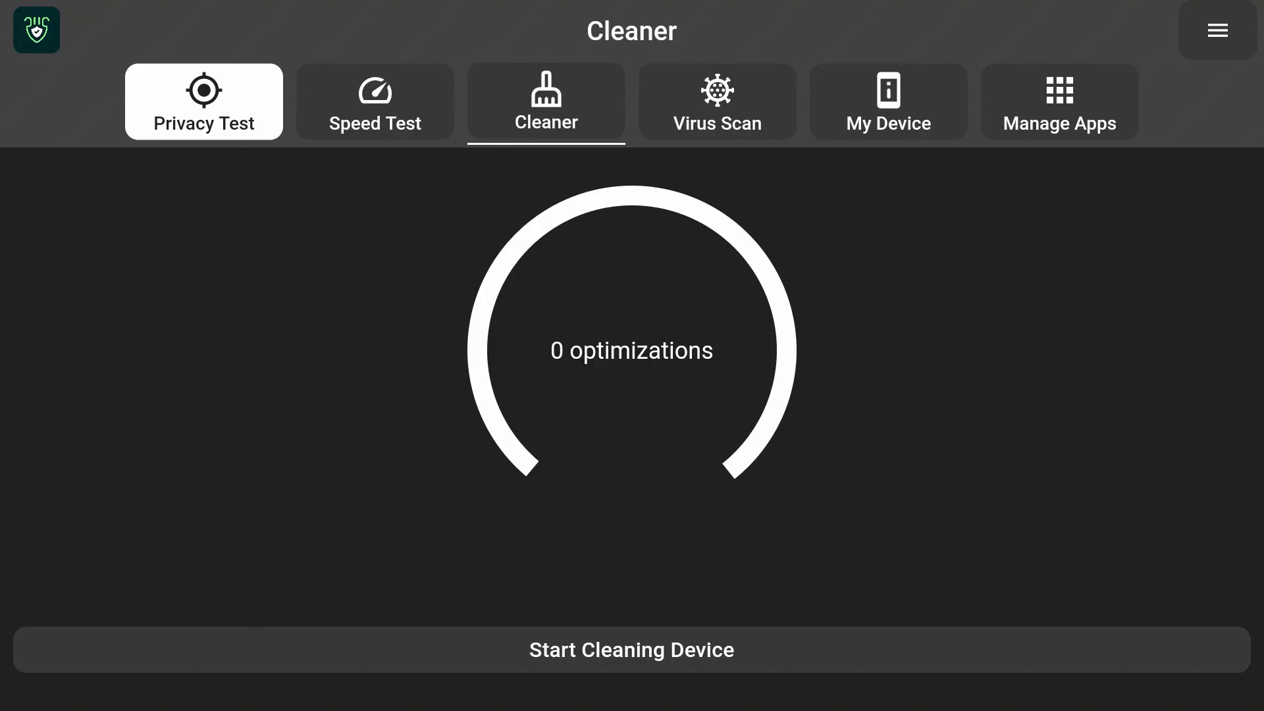
# Run the device cleaning in DefSquid's Cleaner and agree to delete old APK files that are no longer needed.
pyautogui.press('Right')
pyautogui.press('Right')
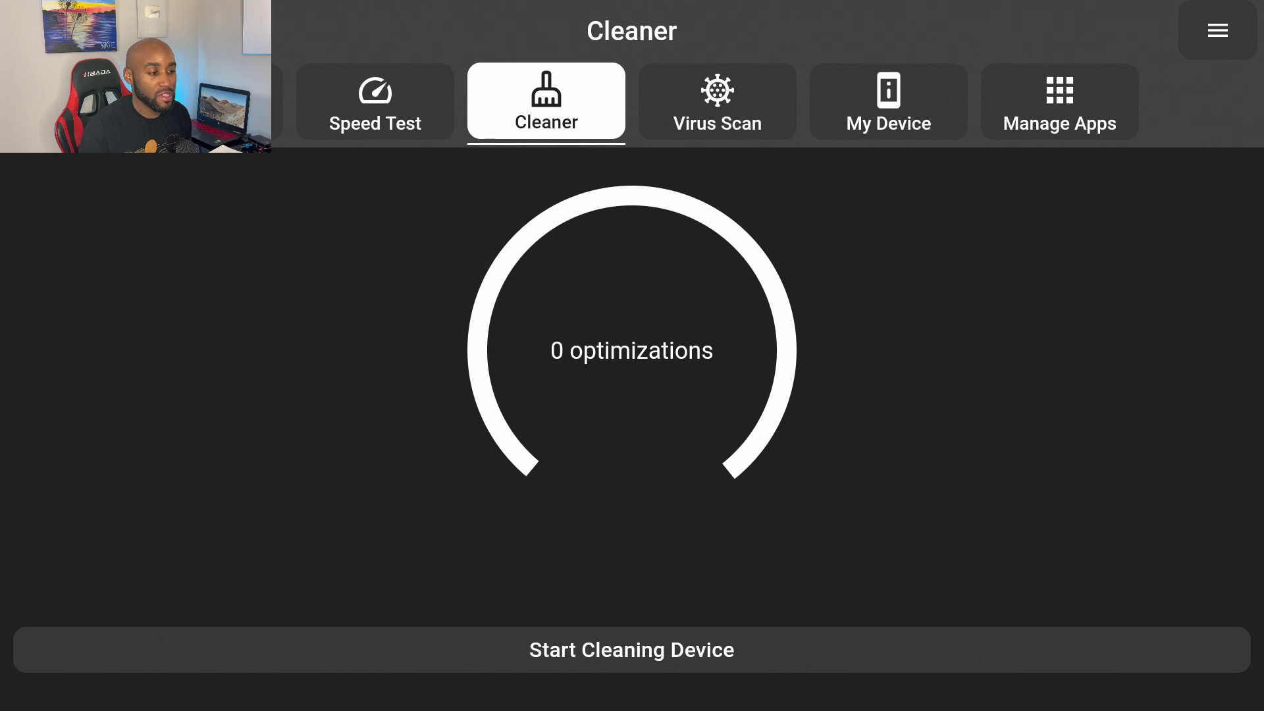
pyautogui.press('Down')
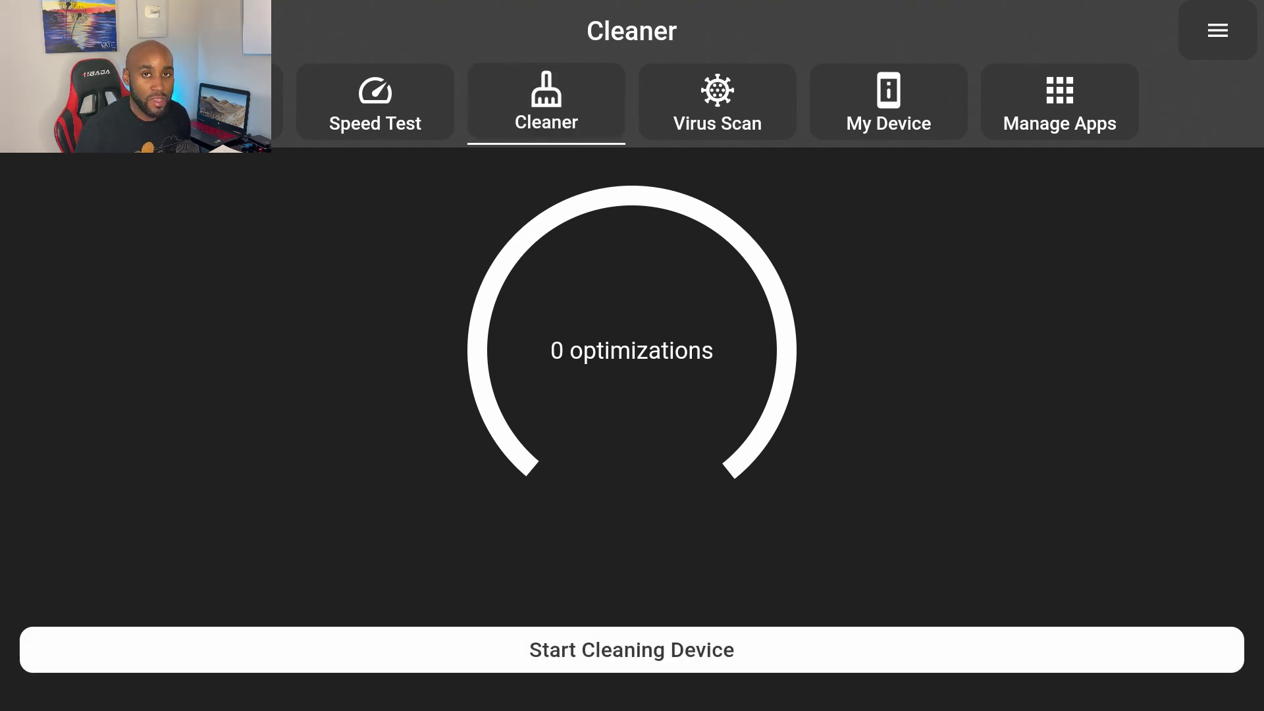
pyautogui.press('Return')
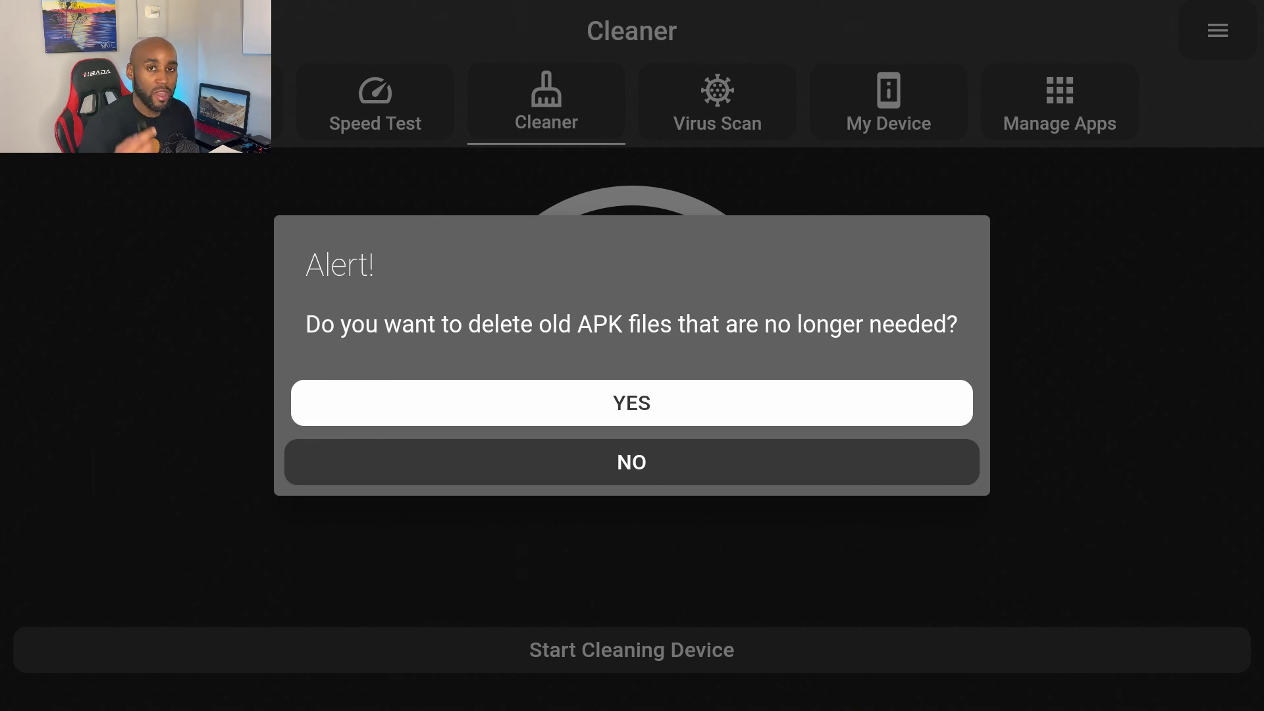
pyautogui.press('Return')
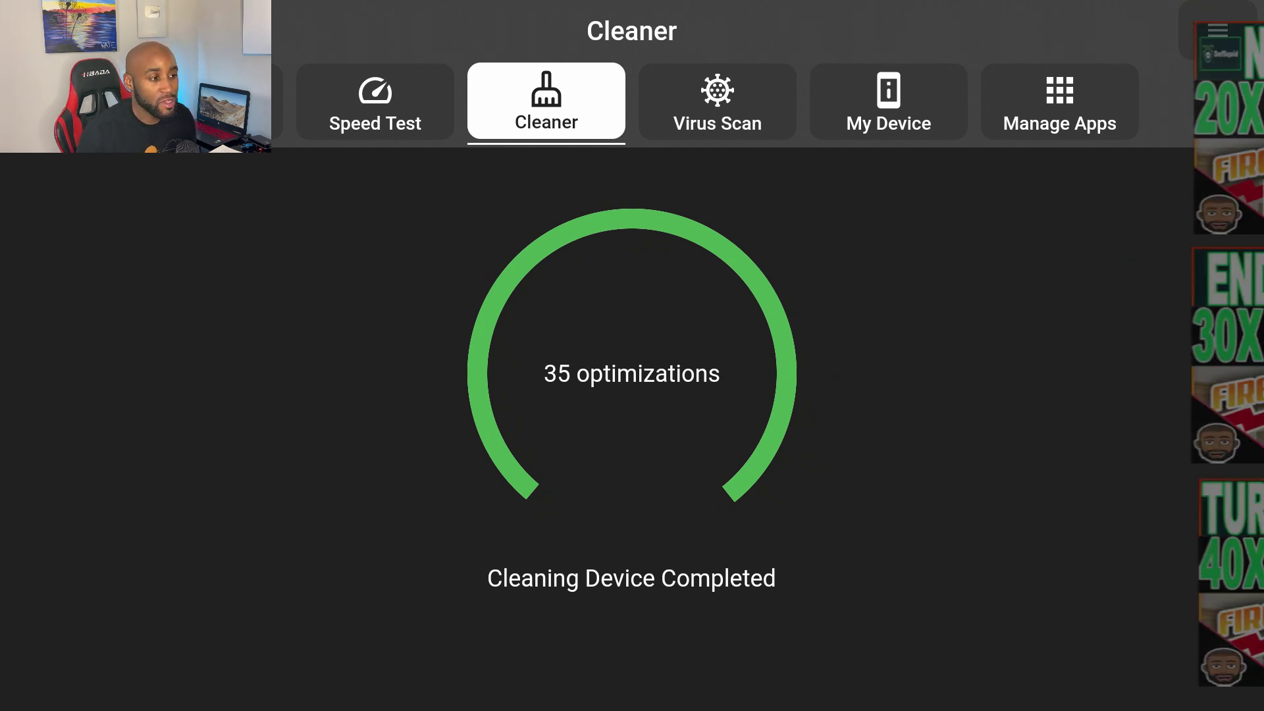
# View DefSquid's Virus Scan page and open Manage Apps.
pyautogui.press('Right')
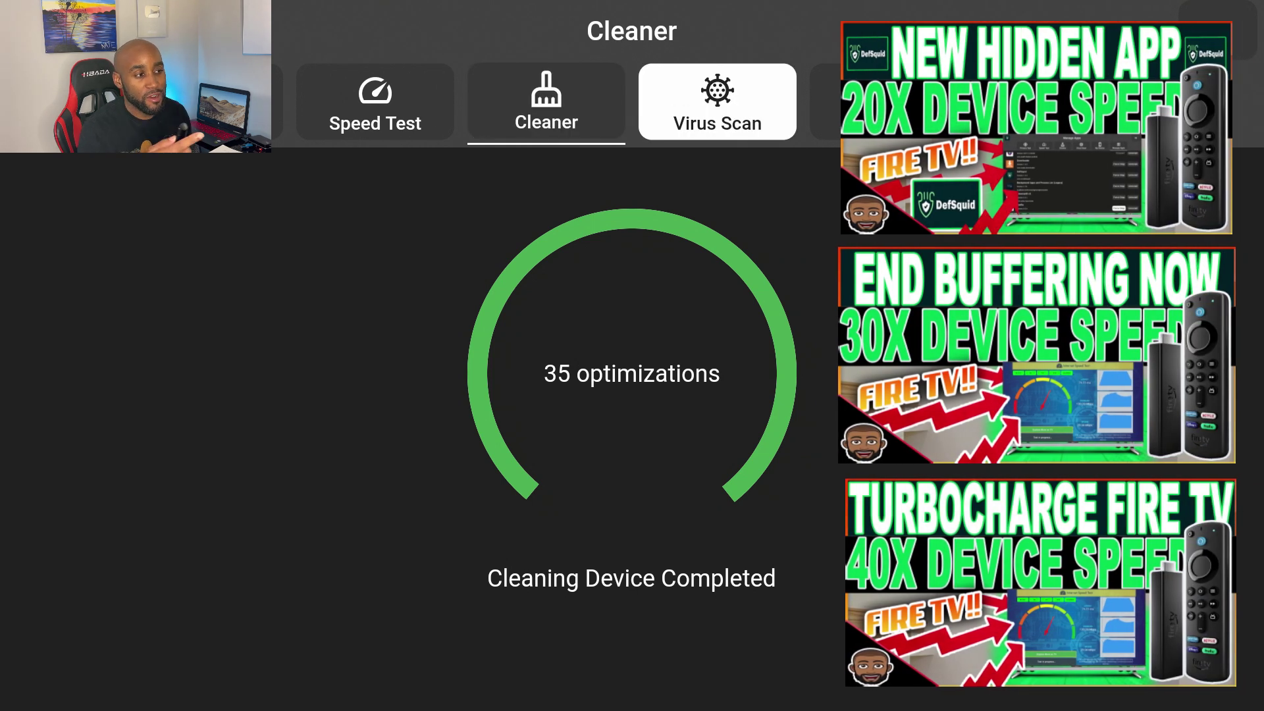
pyautogui.press('Return')
pyautogui.press('Right')
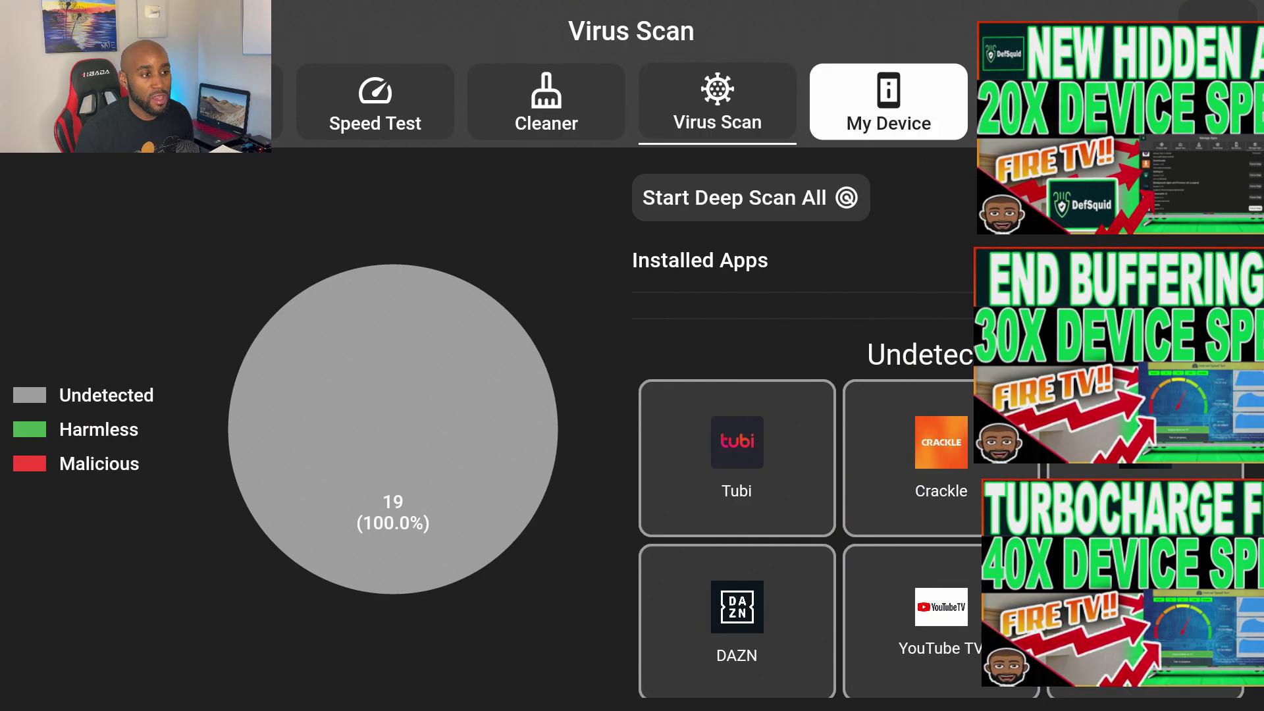
pyautogui.press('Right')
pyautogui.press('Return')
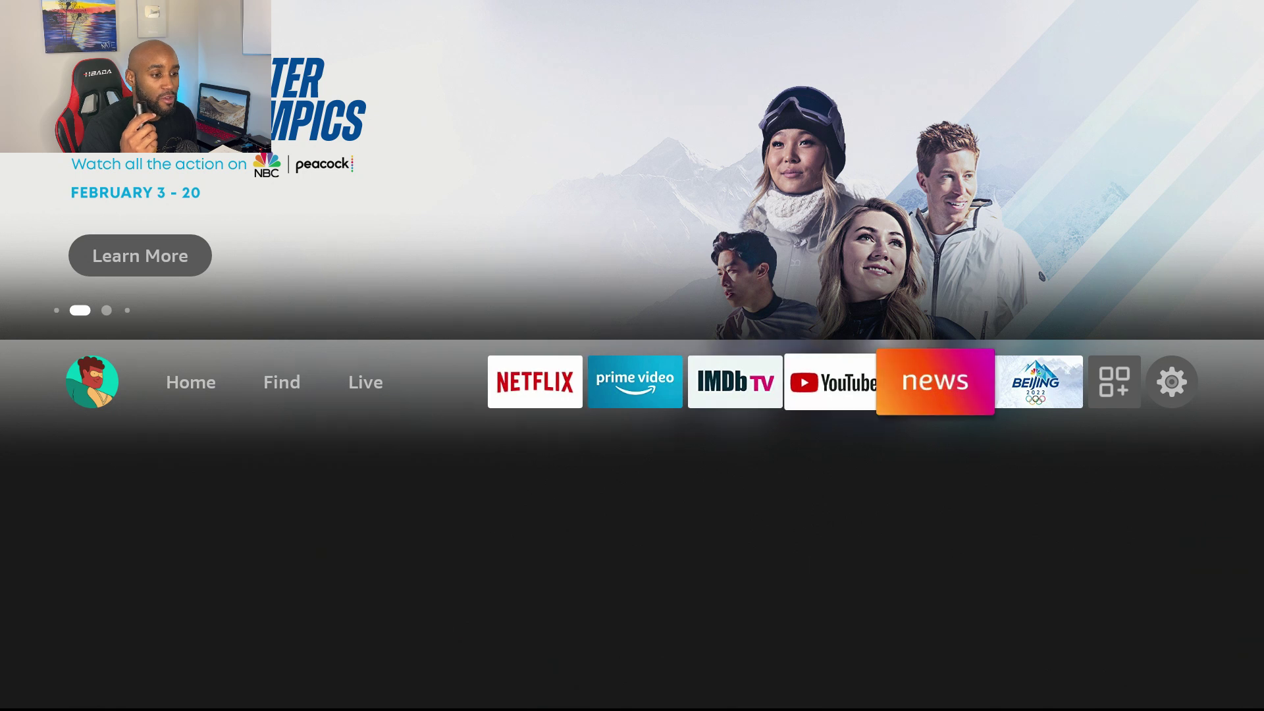
# Open the Applications section of the Fire TV settings.
pyautogui.press('Right')
pyautogui.press('Right')
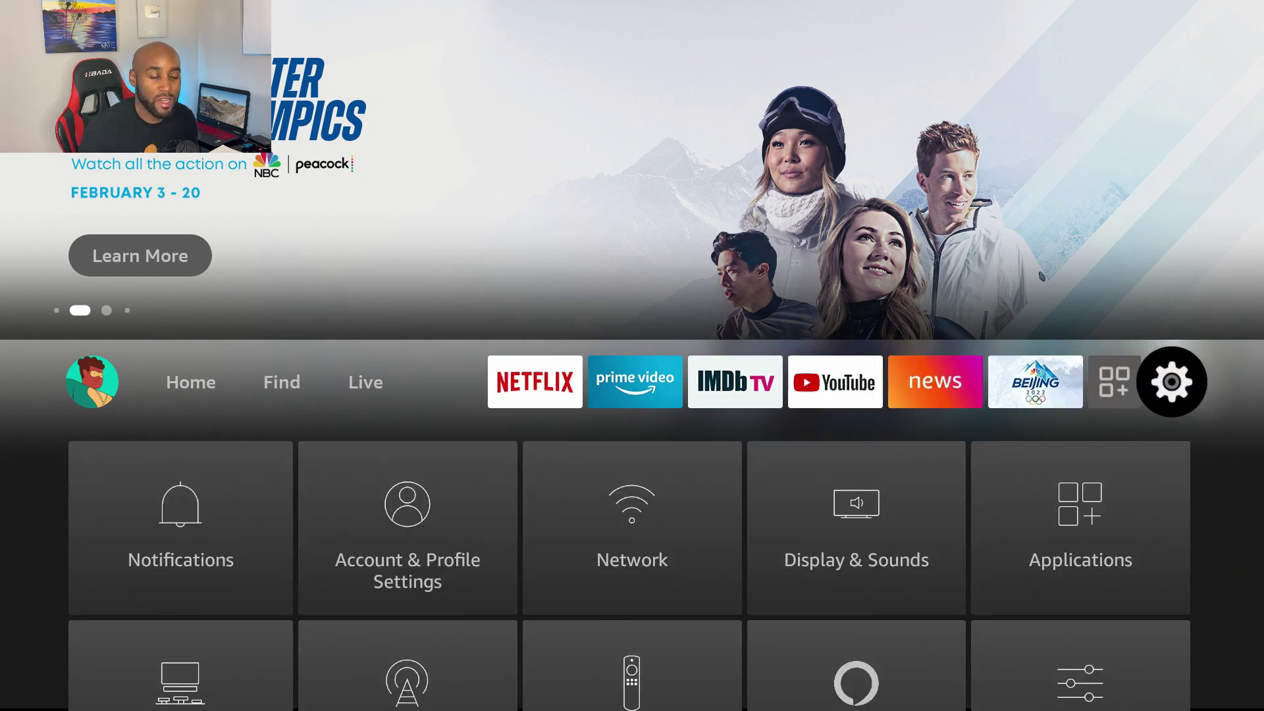
pyautogui.press('Down')
pyautogui.press('Right')
pyautogui.press('Right')
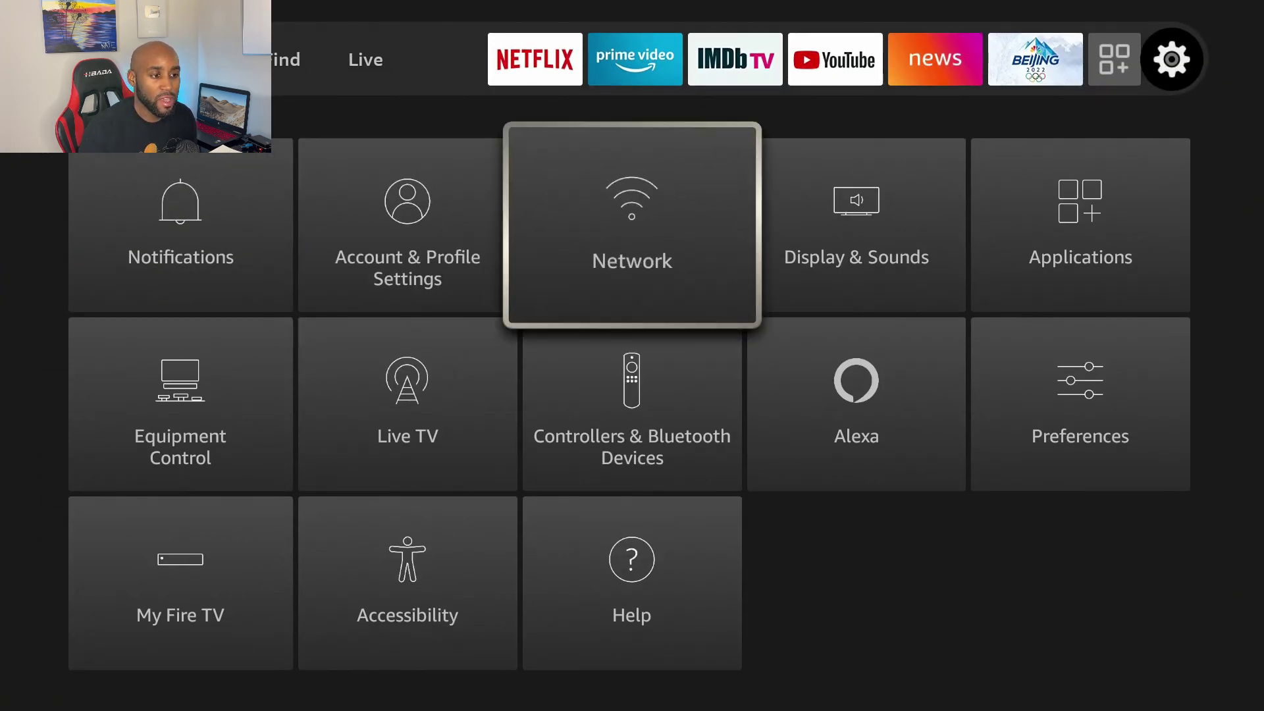
pyautogui.press('Right')
pyautogui.press('Right')
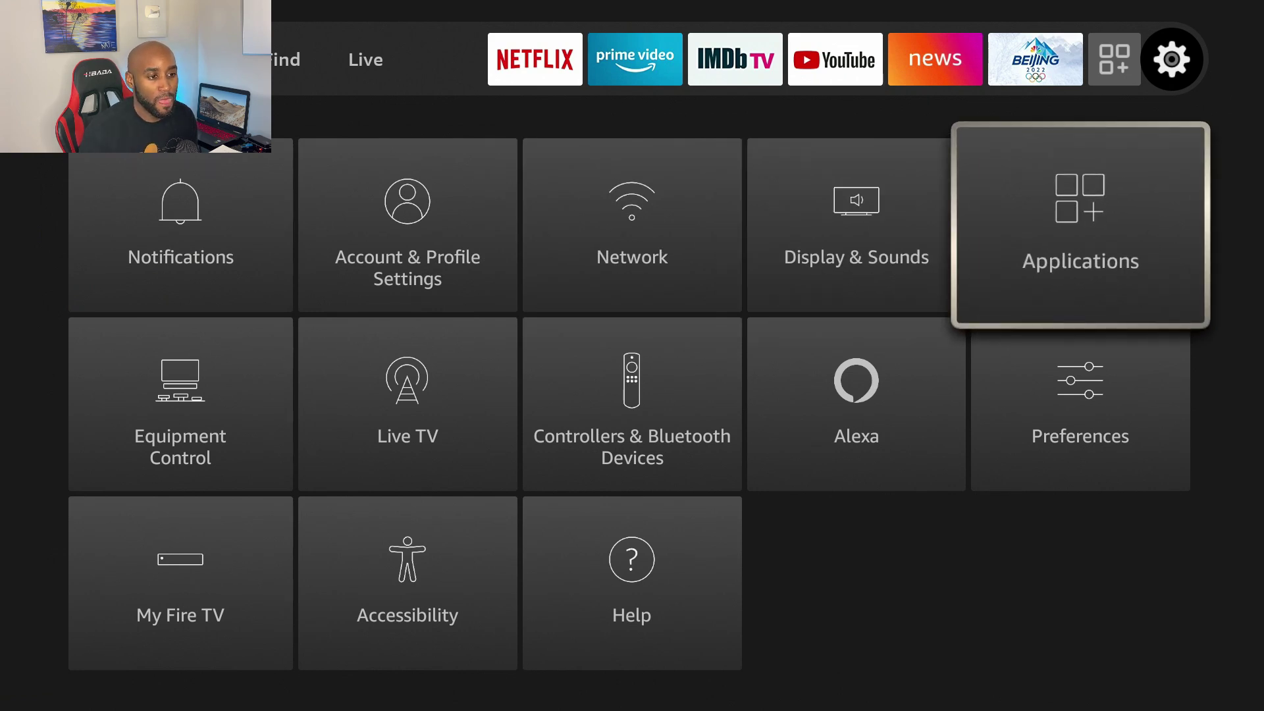
pyautogui.press('Return')
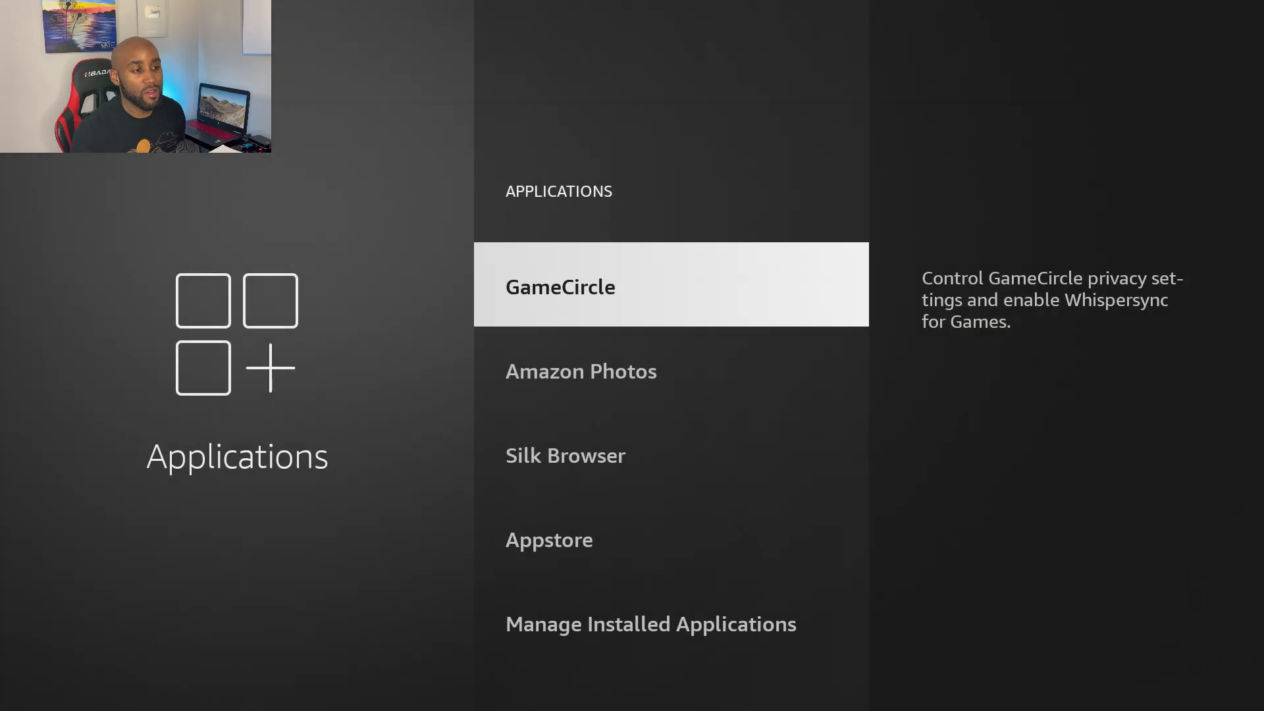
# Open Manage Installed Applications to list the installed apps.
pyautogui.press('Down')
pyautogui.press('Down')
pyautogui.press('Down')
pyautogui.press('Down')
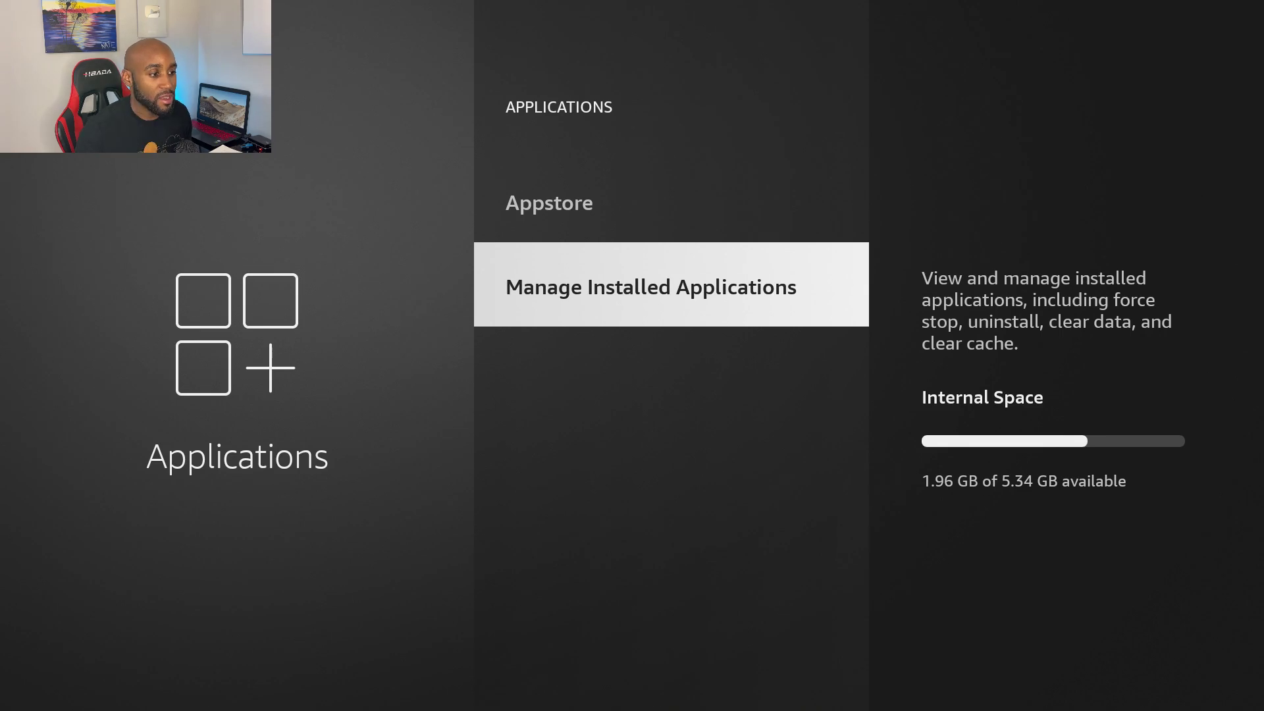
pyautogui.press('Return')
# Clear the cache of the Amazon Live Shopping app and return to the installed apps list.
pyautogui.press('Down')
pyautogui.press('Down')
pyautogui.press('Down')
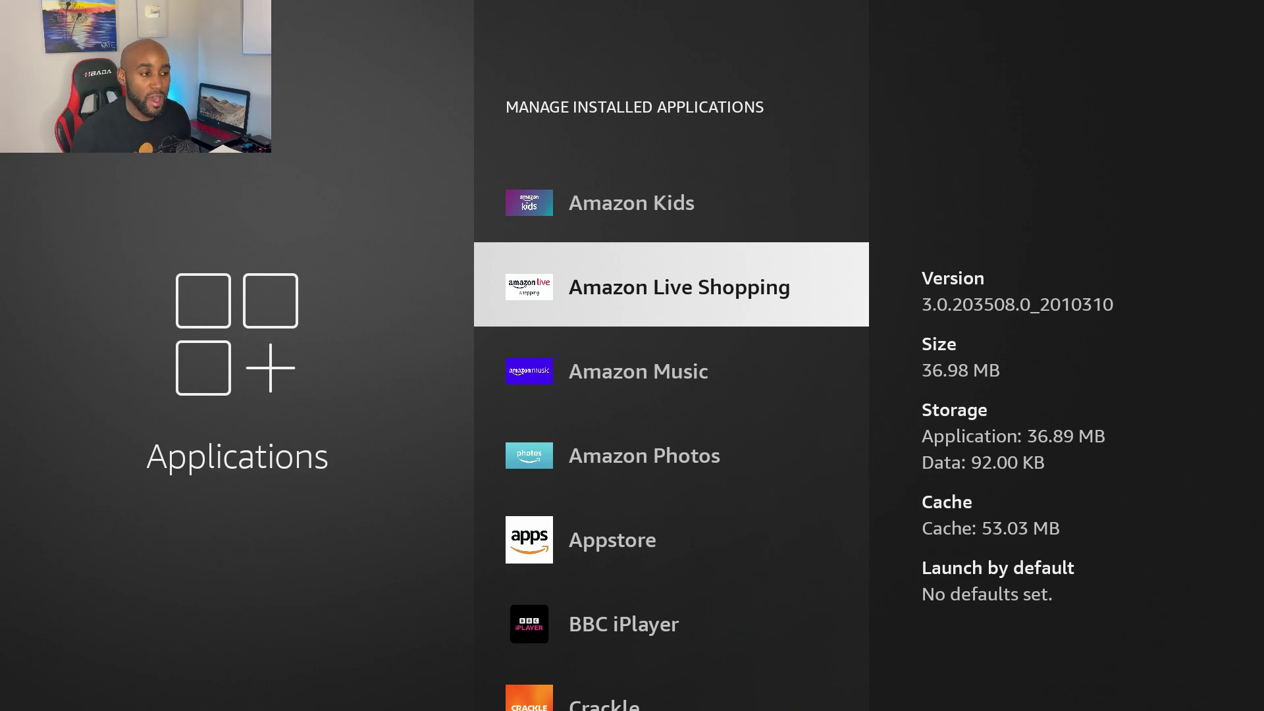
pyautogui.press('Return')
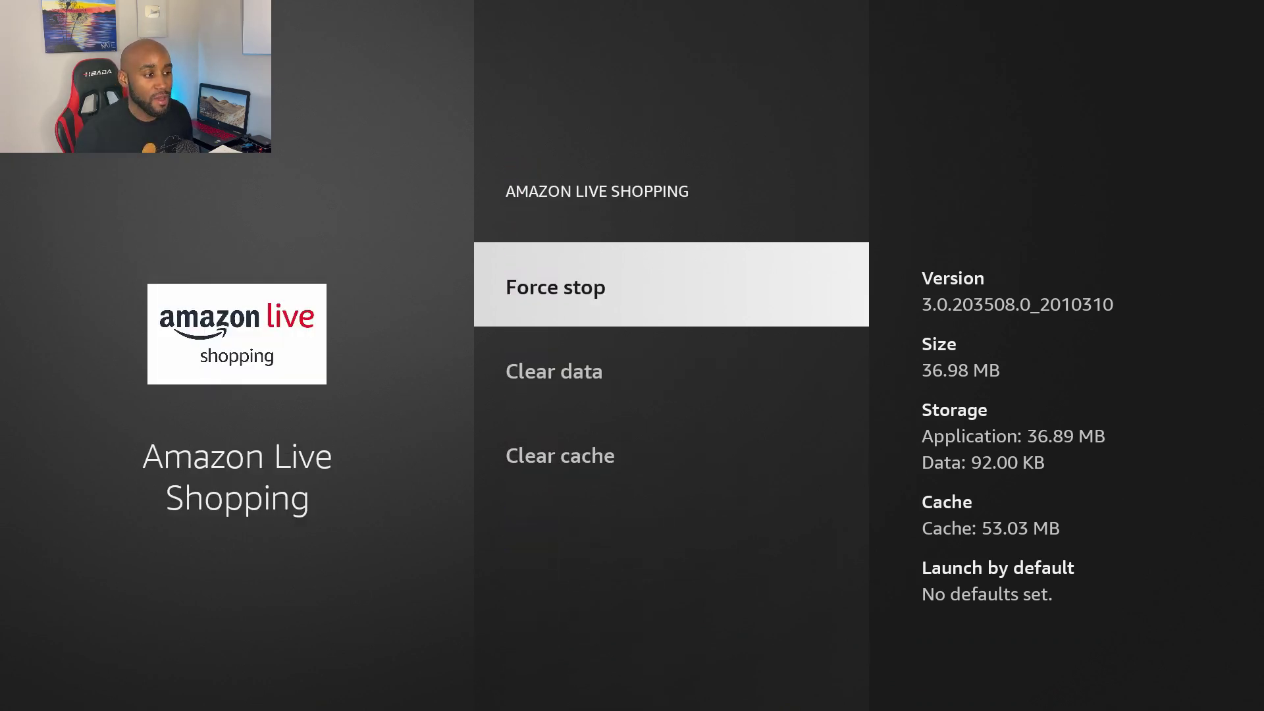
pyautogui.press('Down')
pyautogui.press('Down')
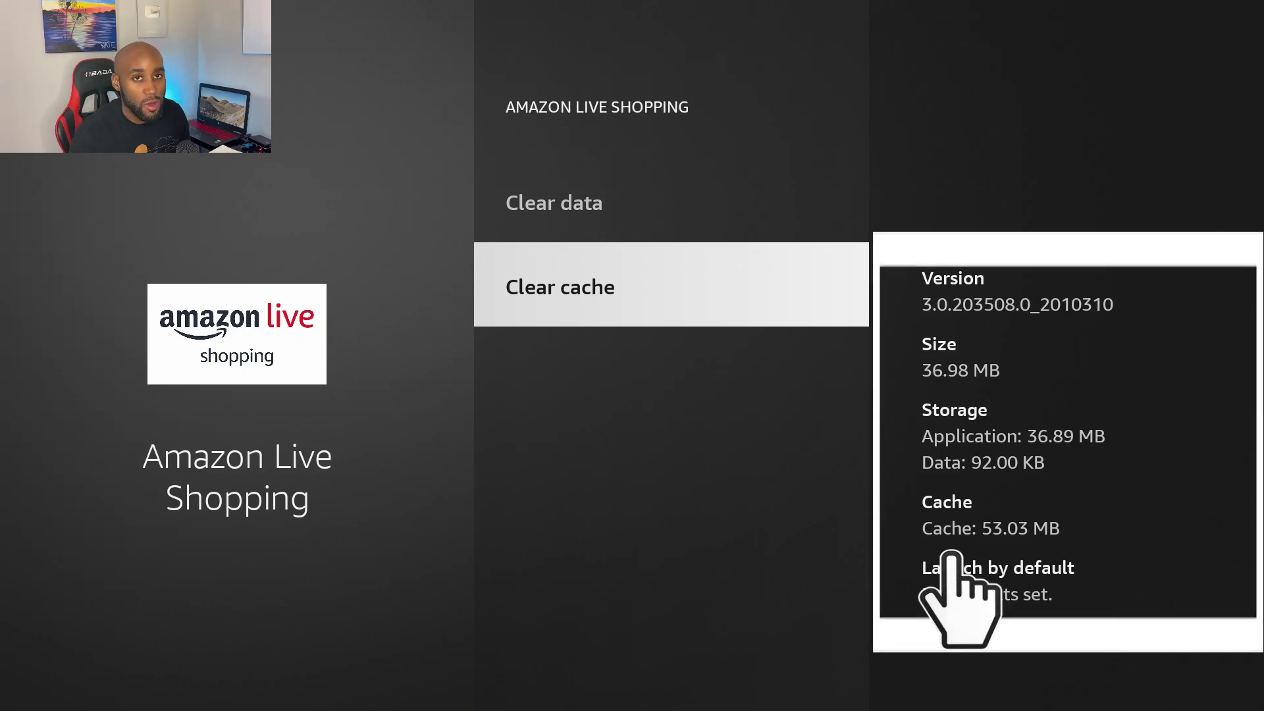
pyautogui.press('Return')
pyautogui.press('Escape')
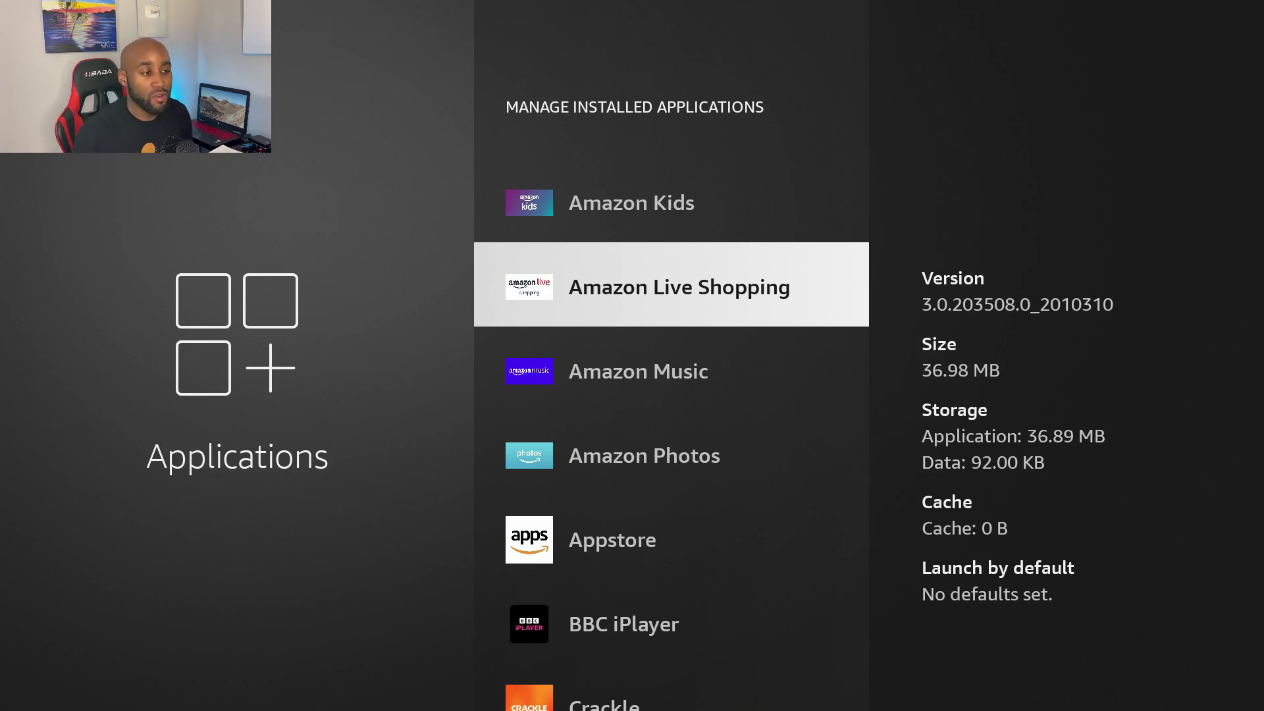
# Clear the cache of the Amazon Photos app and return to the installed apps list.
pyautogui.press('Down')
pyautogui.press('Down')
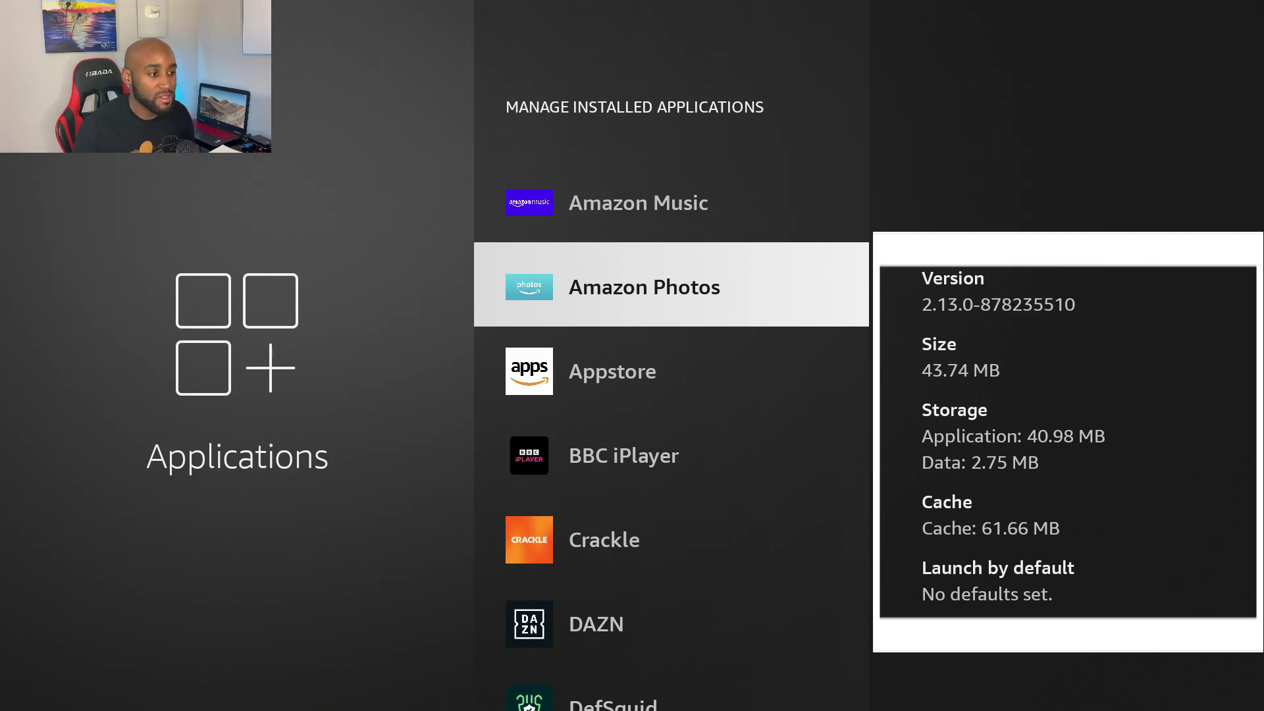
pyautogui.press('Return')
pyautogui.press('Down')
pyautogui.press('Down')
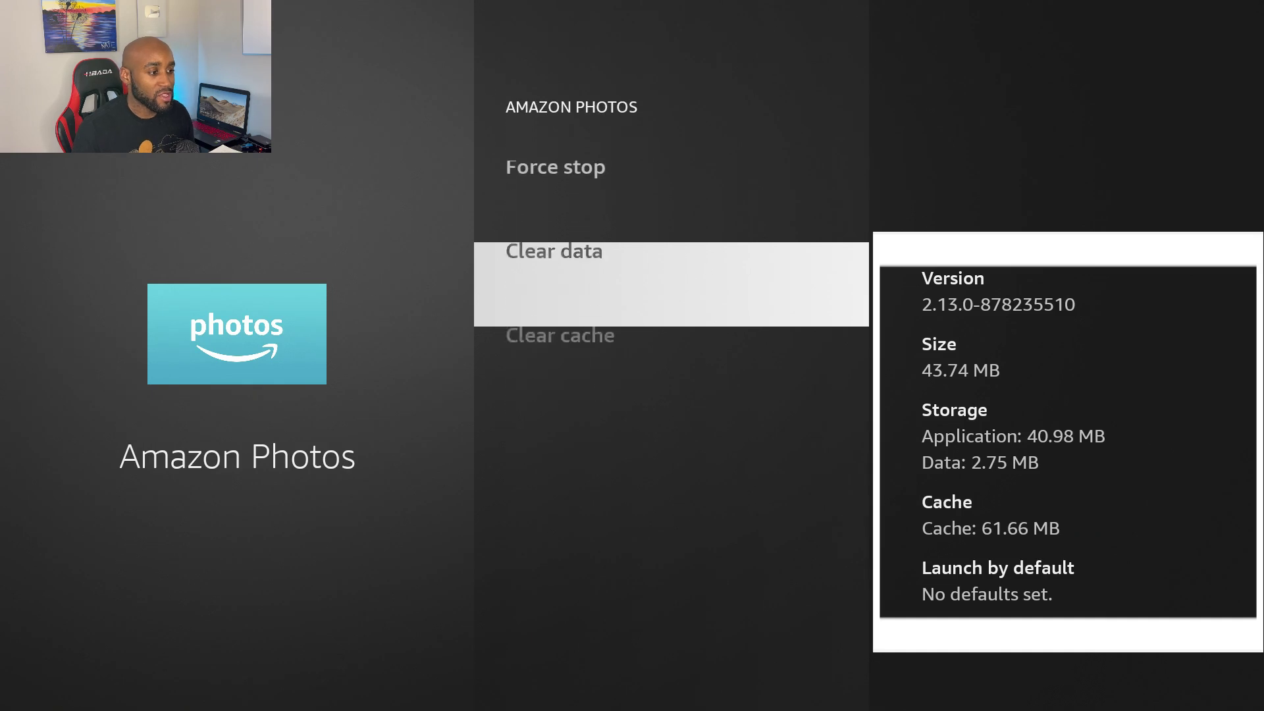
pyautogui.press('Return')
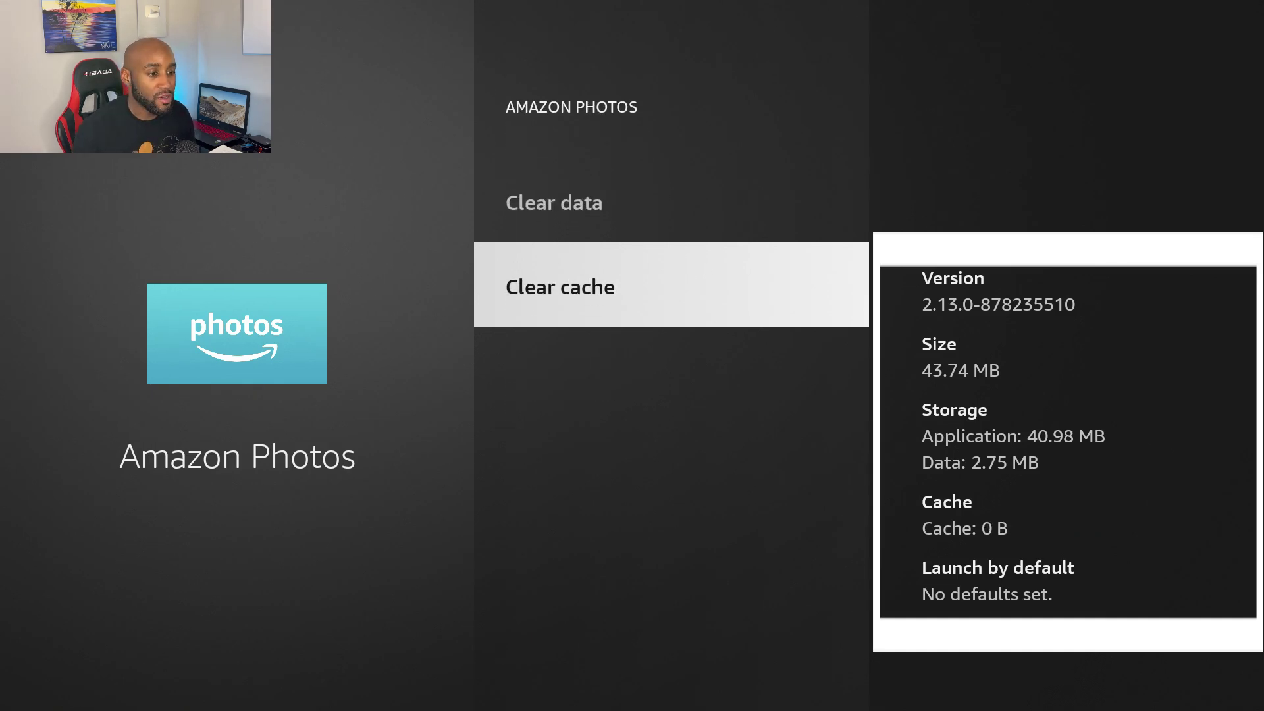
pyautogui.press('Escape')
# Clear the cache of the Crackle app and return to the installed apps list.
pyautogui.press('Down')
pyautogui.press('Down')
pyautogui.press('Down')
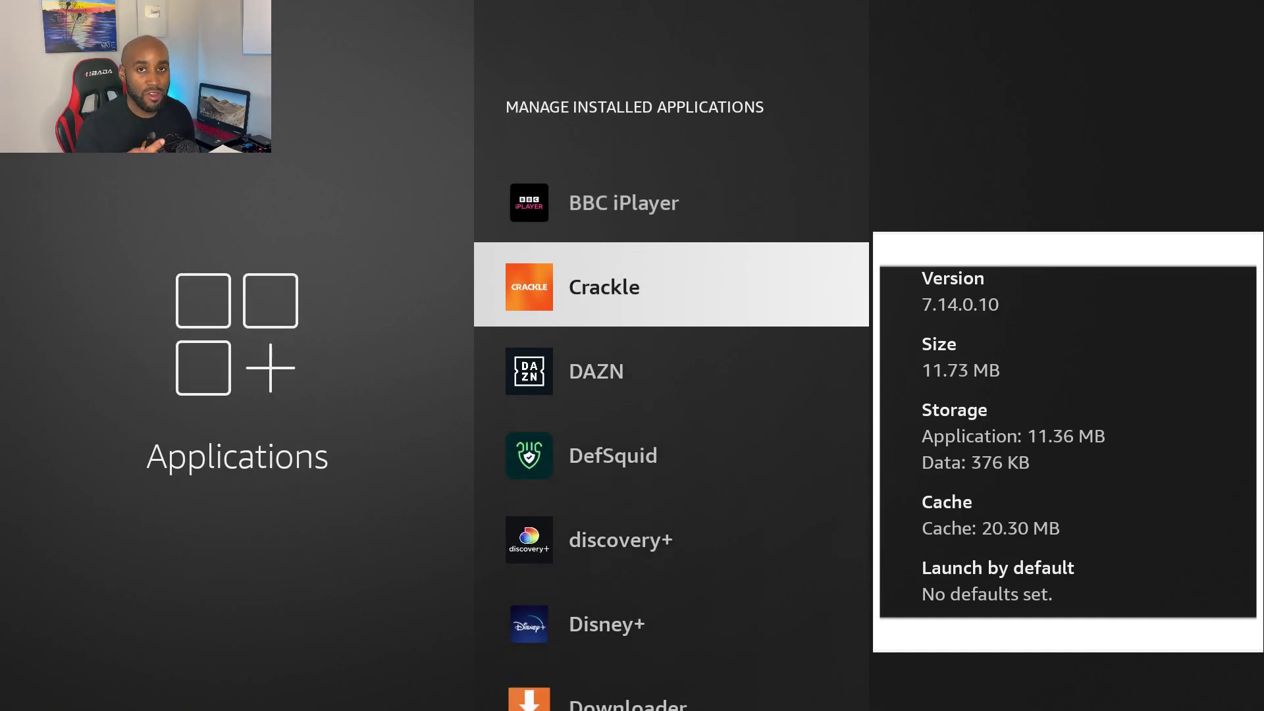
pyautogui.press('Down')
pyautogui.press('Up')
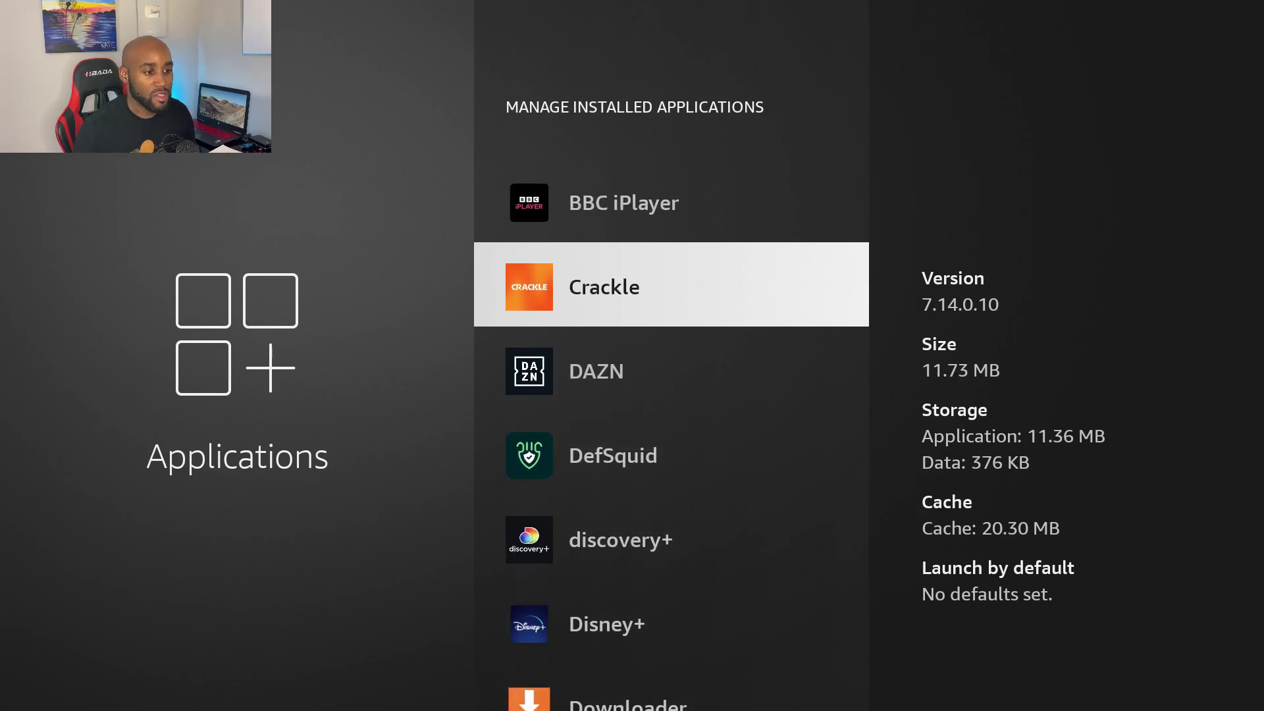
pyautogui.press('Return')
pyautogui.press('Down')
pyautogui.press('Down')
pyautogui.press('Down')
pyautogui.press('Down')
pyautogui.press('Down')
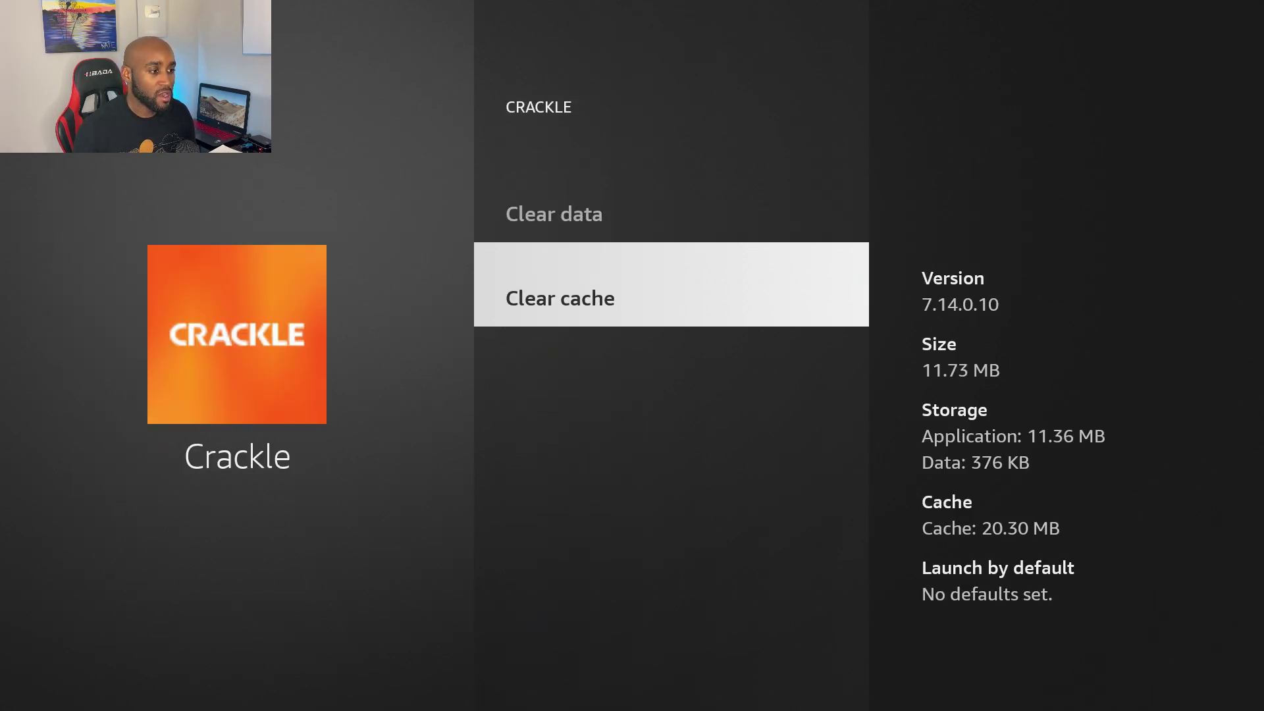
pyautogui.press('Return')
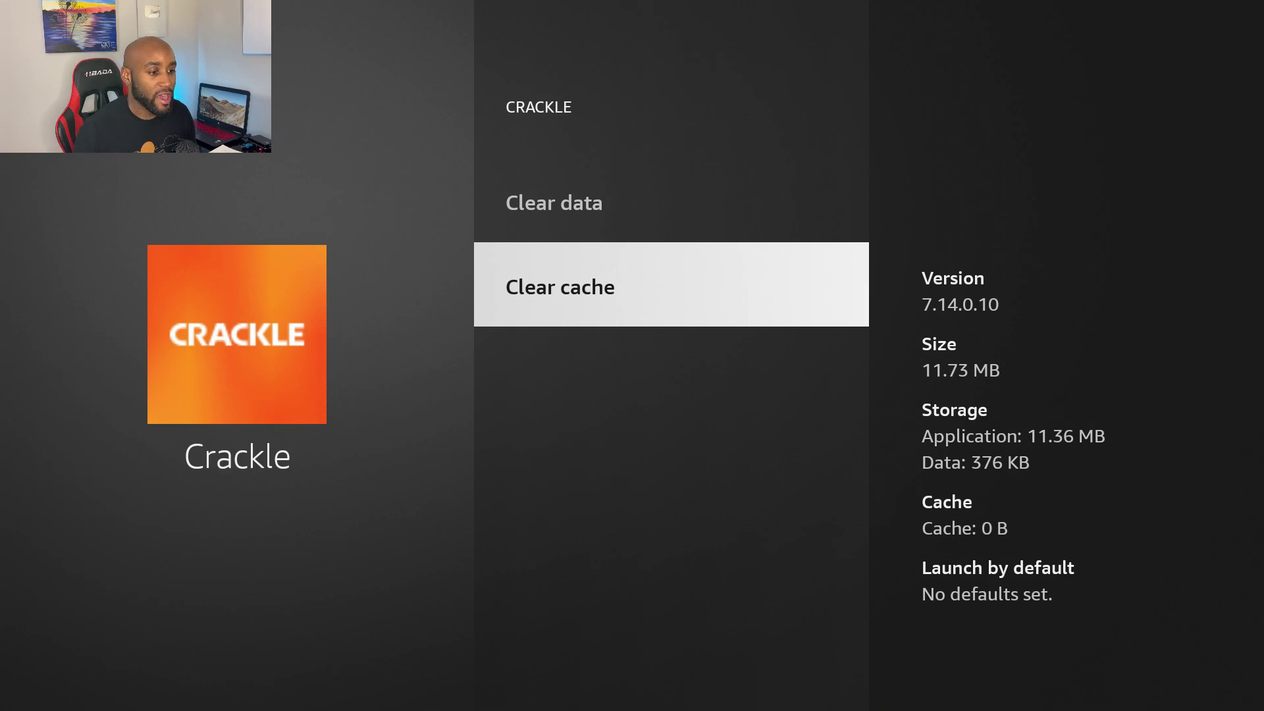
pyautogui.press('Escape')
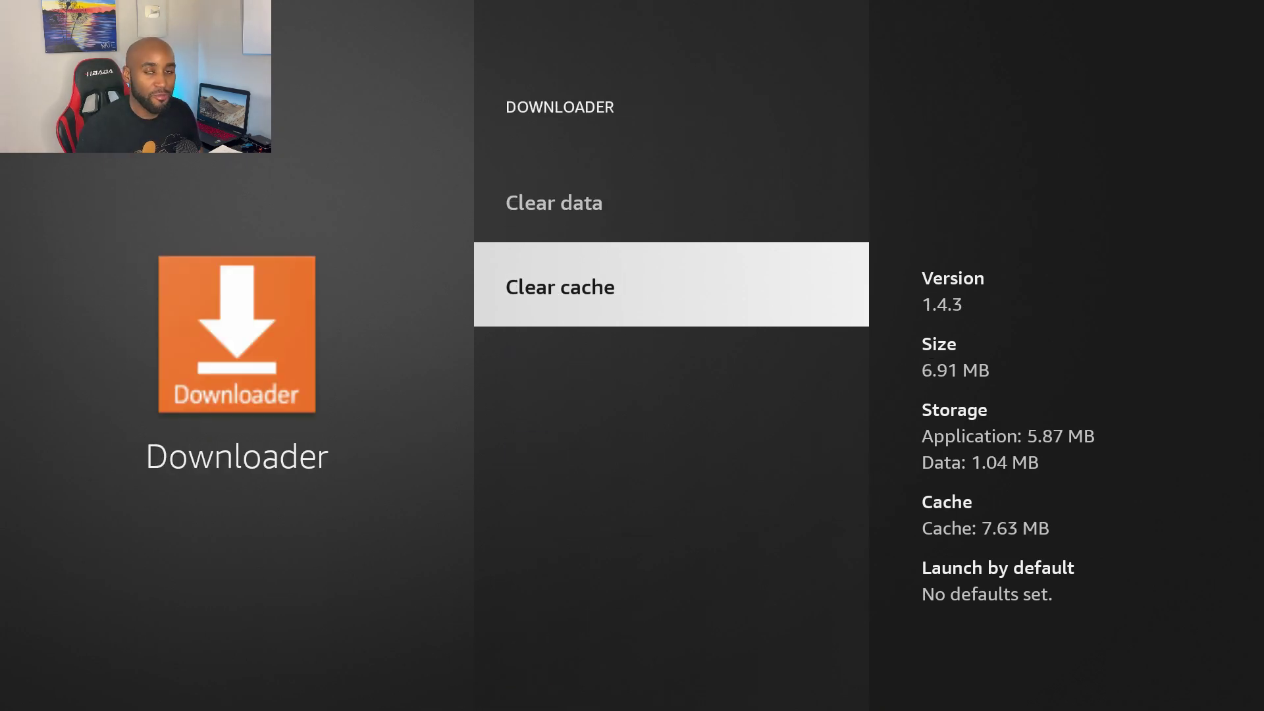
# Find Netflix among the installed apps and clear its cache.
pyautogui.press('Up')
pyautogui.press('Up')
pyautogui.press('Up')
pyautogui.press('Up')
pyautogui.press('Down')
pyautogui.press('Down')
pyautogui.press('Down')
pyautogui.press('Down')
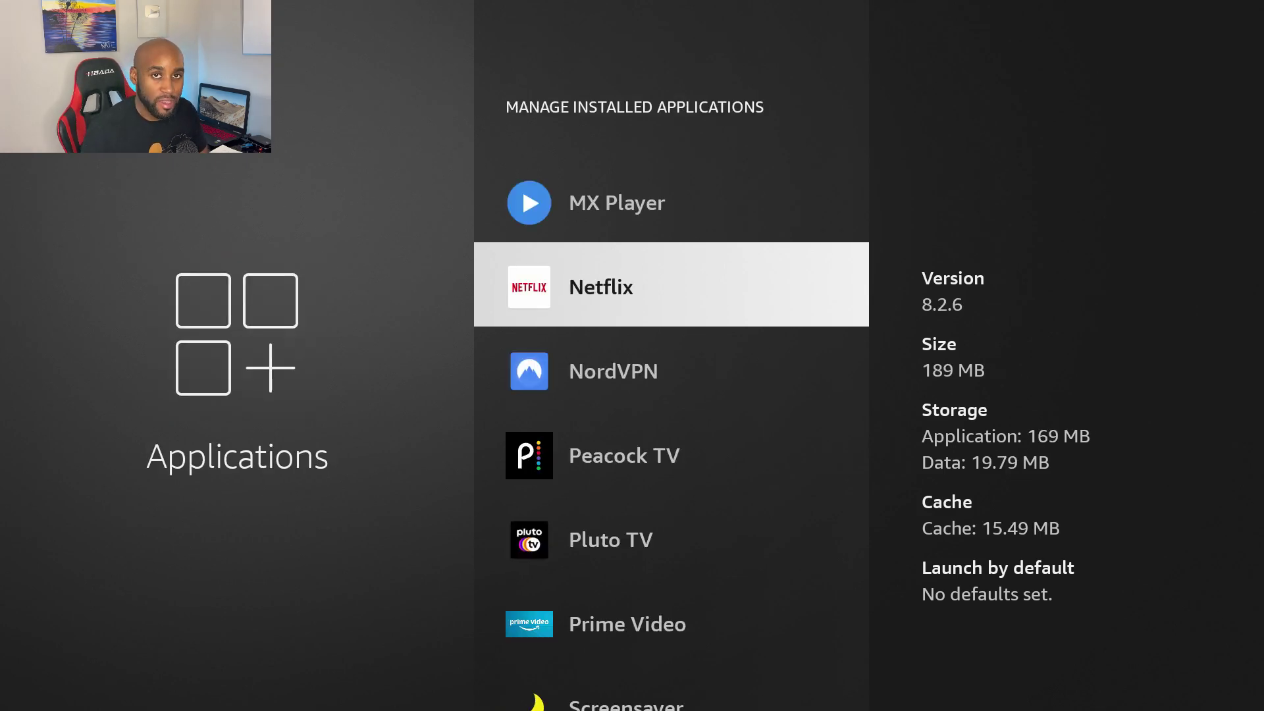
pyautogui.press('Return')
pyautogui.press('Down')
pyautogui.press('Down')
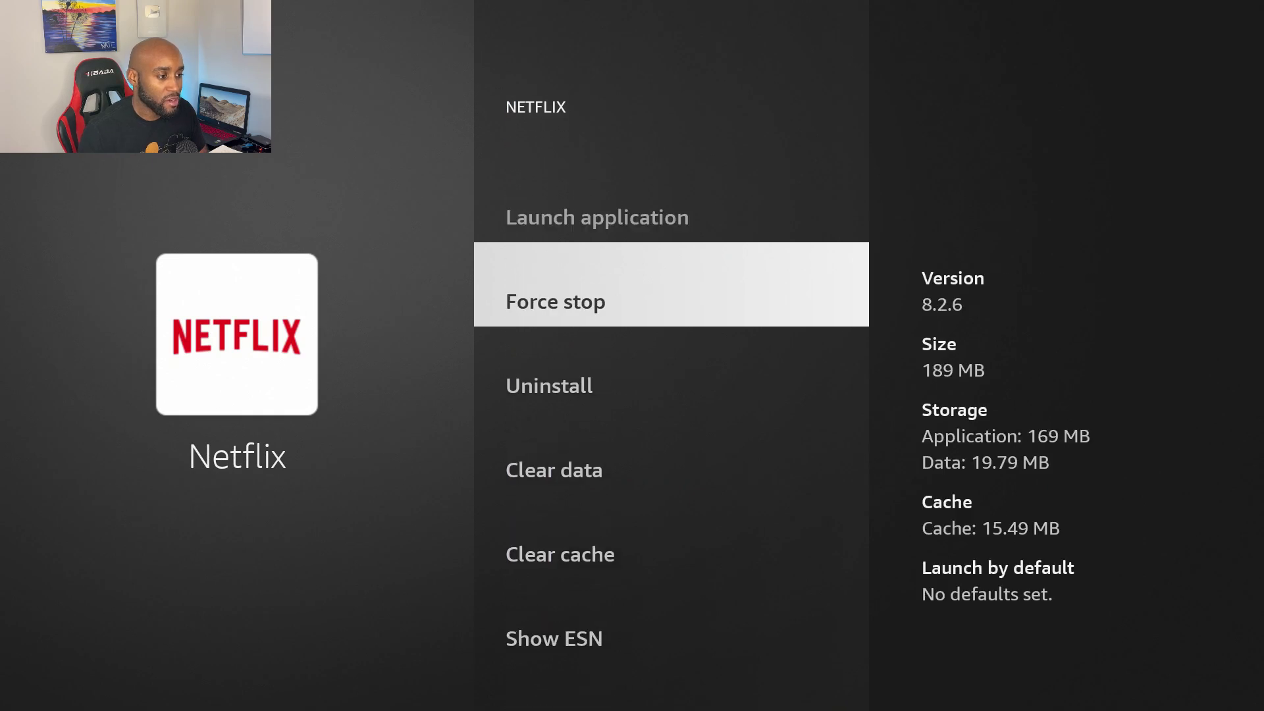
pyautogui.press('Down')
pyautogui.press('Down')
pyautogui.press('Down')
pyautogui.press('Down')
pyautogui.press('Up')
pyautogui.press('Return')
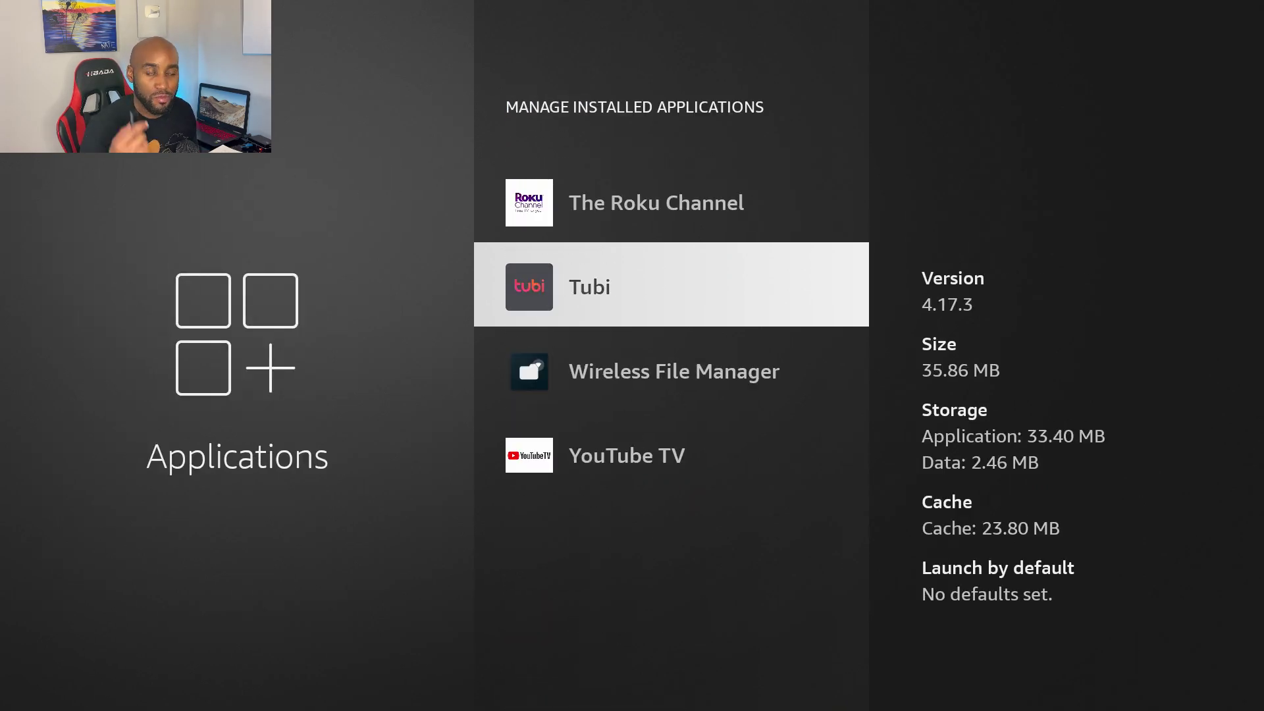
# Clear the cache of the Tubi app and return to the installed apps list.
pyautogui.press('Return')
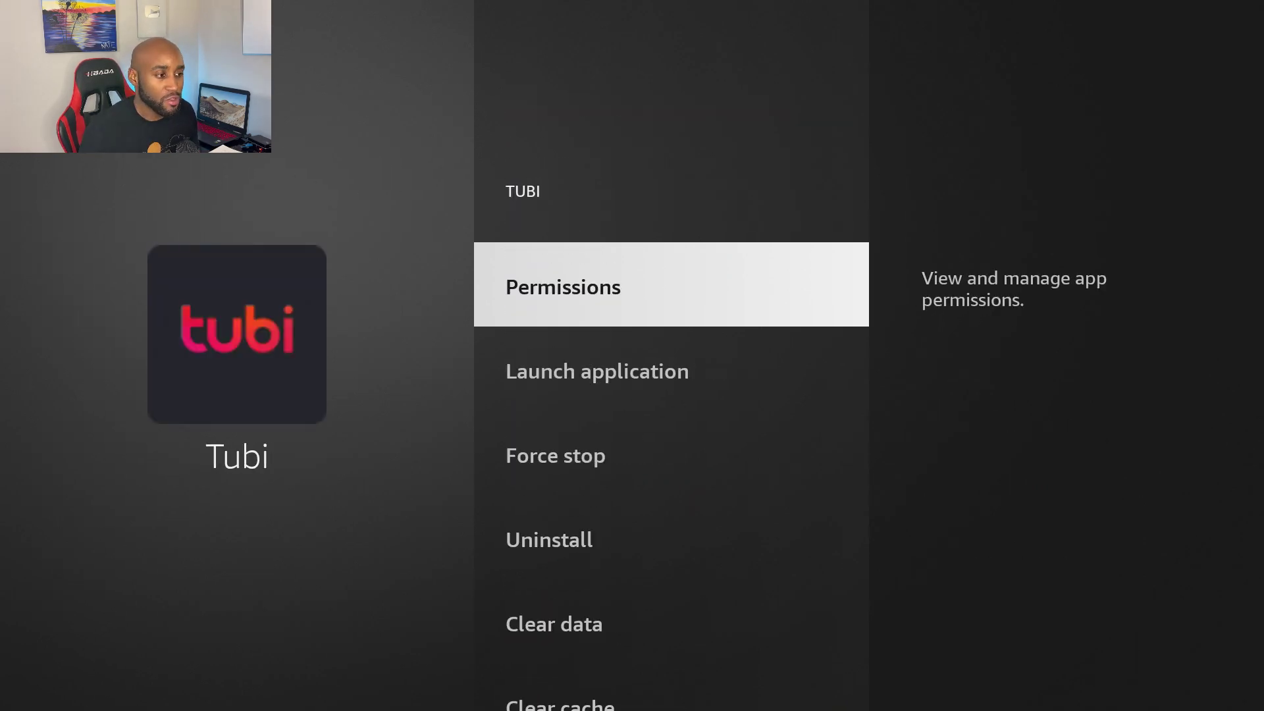
pyautogui.press('Down')
pyautogui.press('Down')
pyautogui.press('Down')
pyautogui.press('Down')
pyautogui.press('Down')
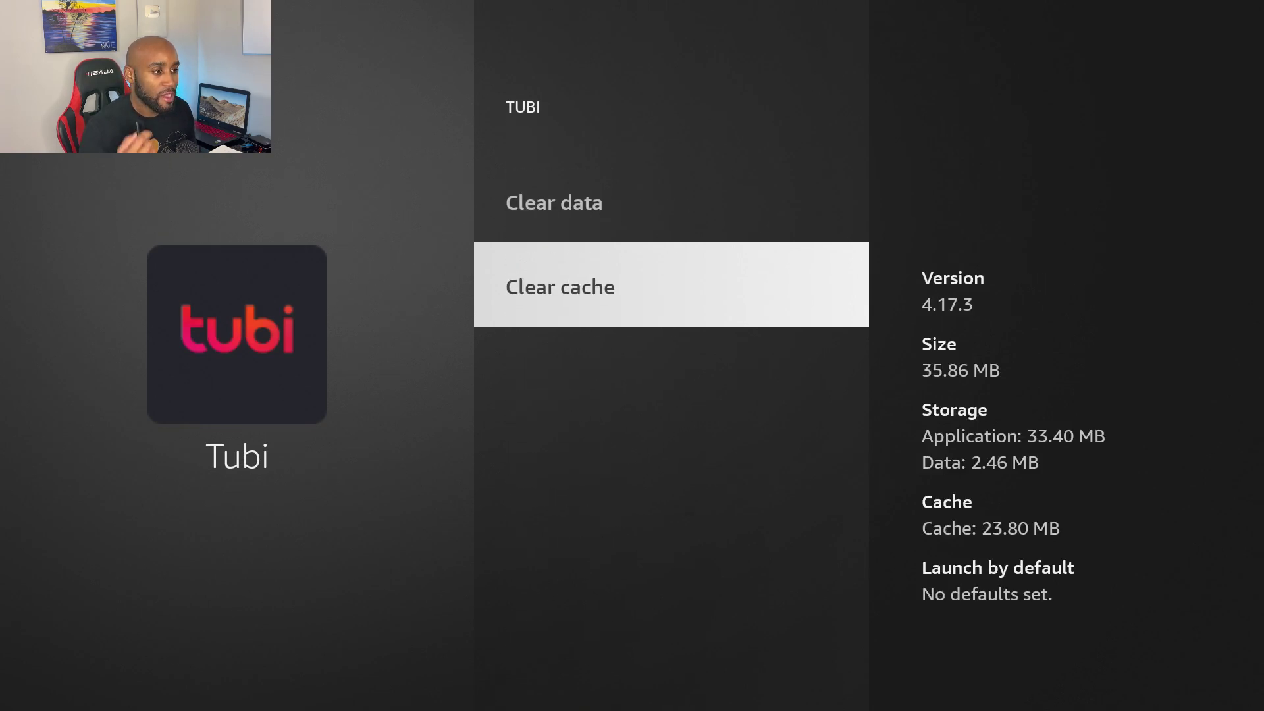
pyautogui.press('Return')
pyautogui.press('Escape')
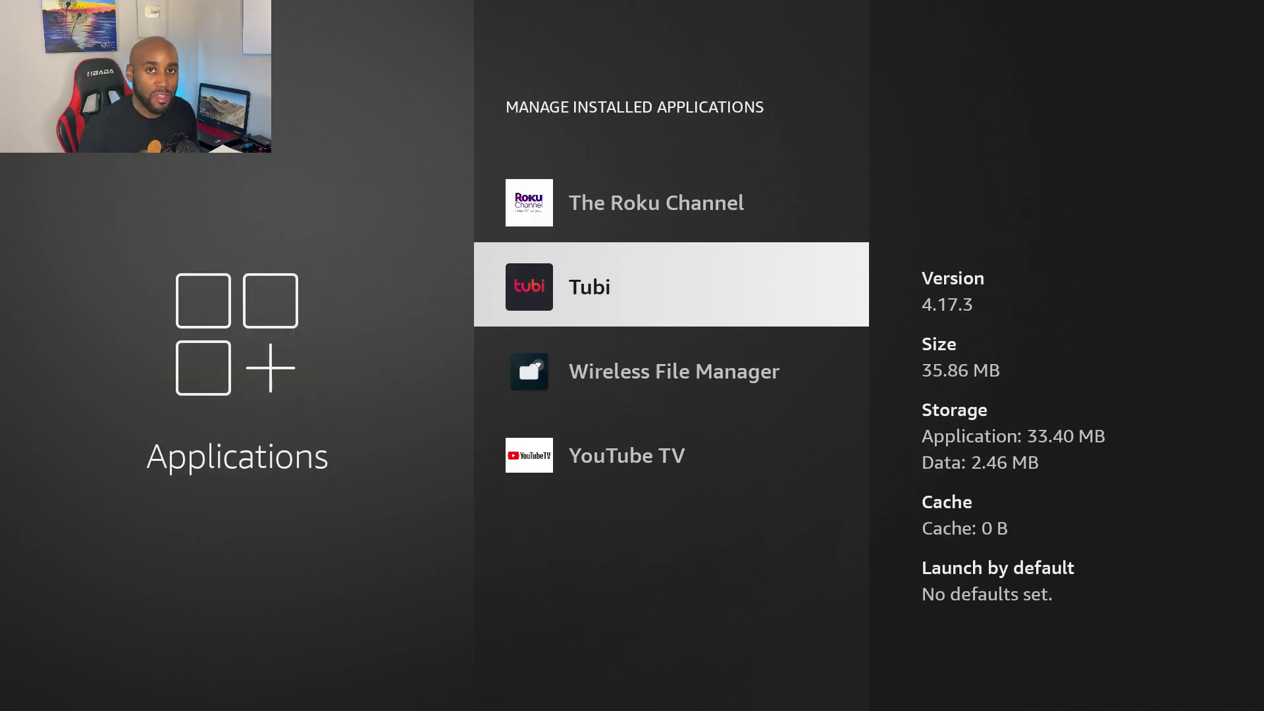
# Look back through the installed applications listed above Tubi.
pyautogui.press('Up')
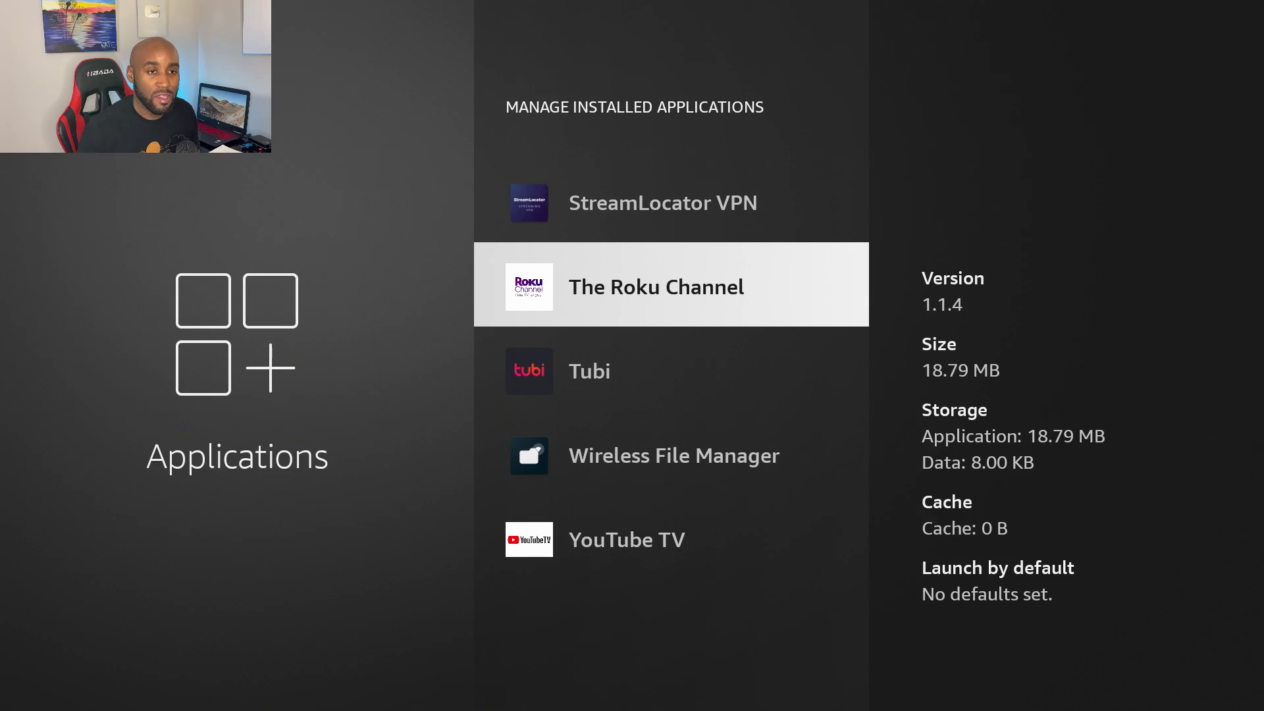
pyautogui.press('Up')
pyautogui.press('Up')
pyautogui.press('Up')
pyautogui.press('Up')
pyautogui.press('Up')
pyautogui.press('Up')
pyautogui.press('Up')
pyautogui.press('Up')
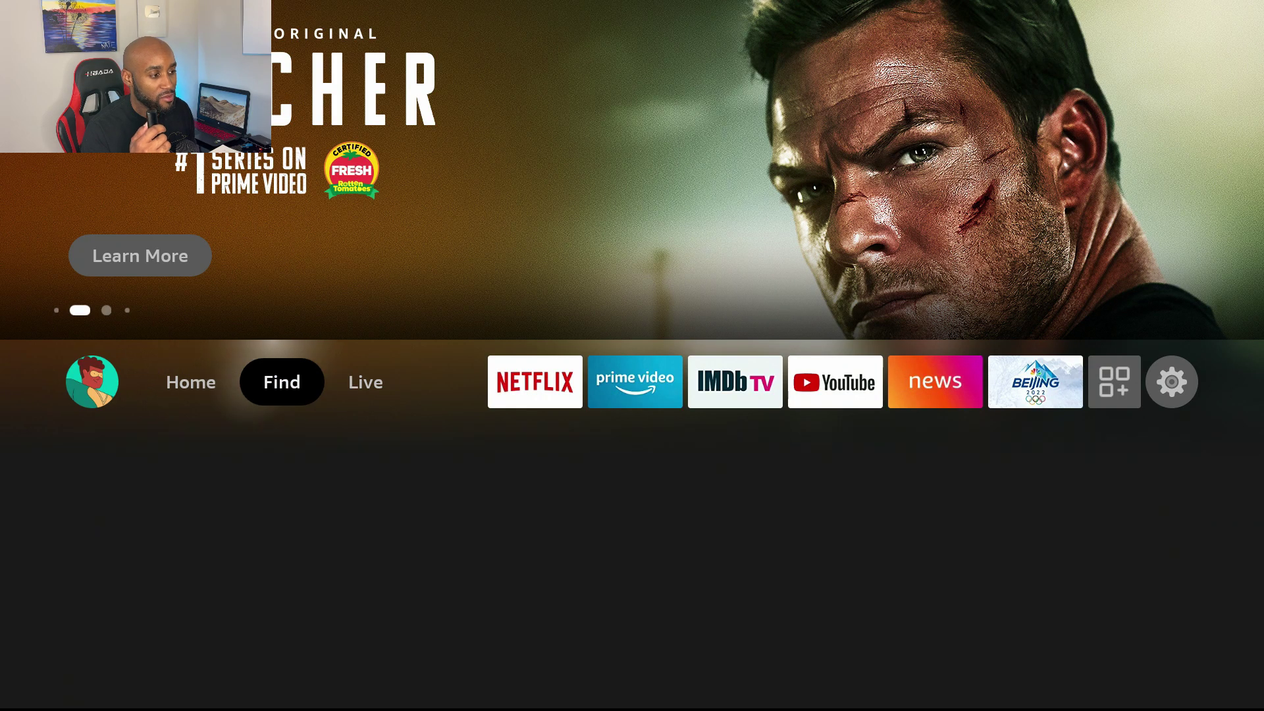
# From the home screen, open the full Your Apps & Channels page.
pyautogui.press('Right')
pyautogui.press('Right')
pyautogui.press('Right')
pyautogui.press('Right')
pyautogui.press('Right')
pyautogui.press('Right')
pyautogui.press('Right')
pyautogui.press('Right')
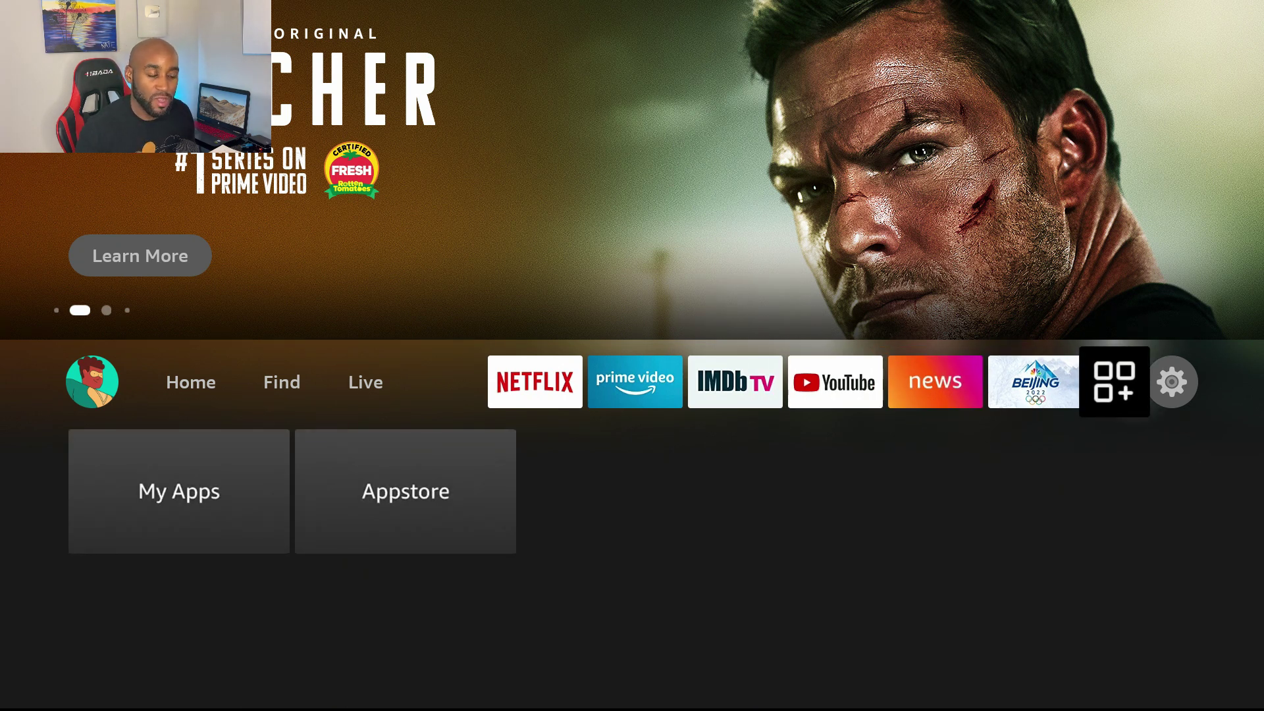
pyautogui.press('Down')
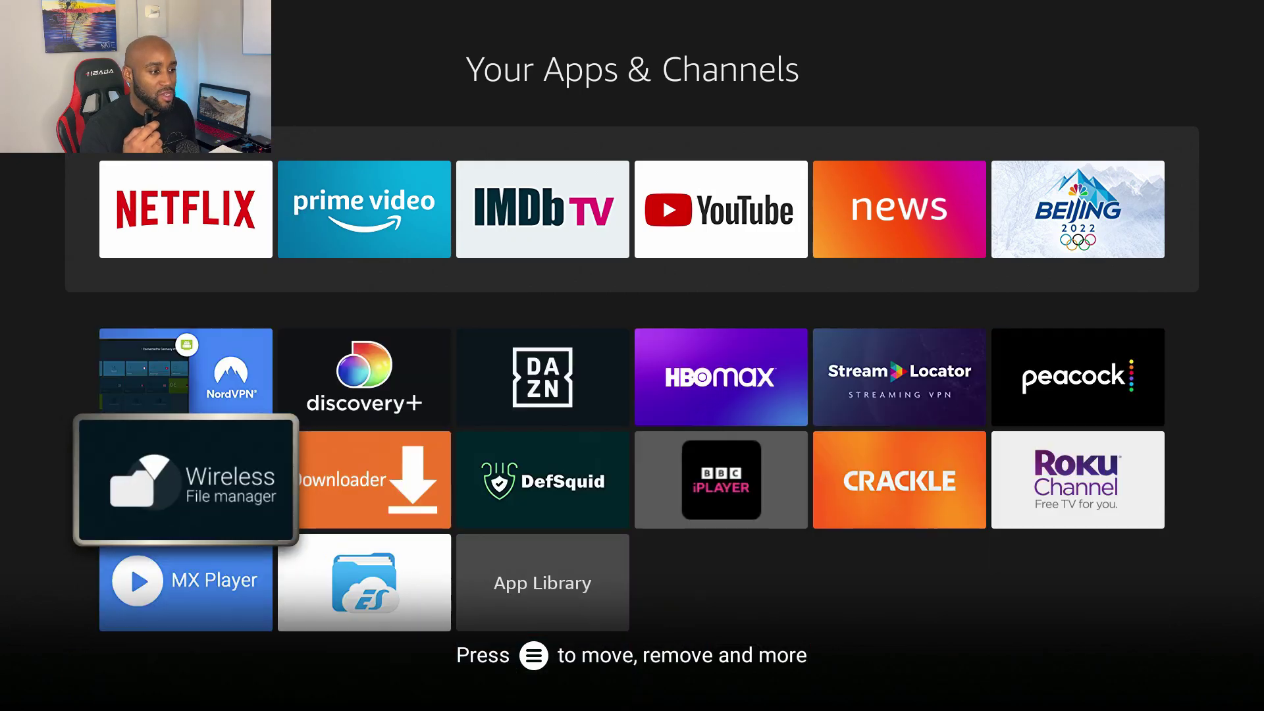
# Look over the apps in Your Apps & Channels and open the App Library.
pyautogui.press('Up')
pyautogui.press('Up')
pyautogui.press('Up')
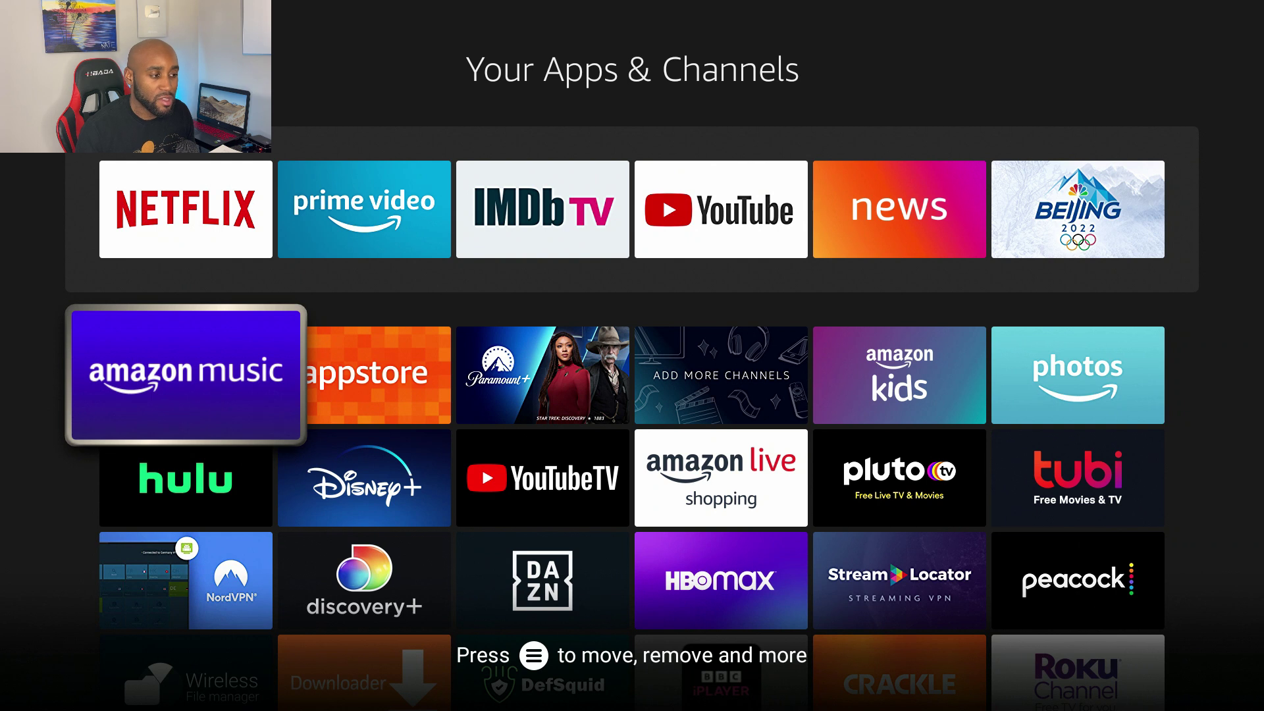
pyautogui.press('Down')
pyautogui.press('Down')
pyautogui.press('Down')
pyautogui.press('Down')
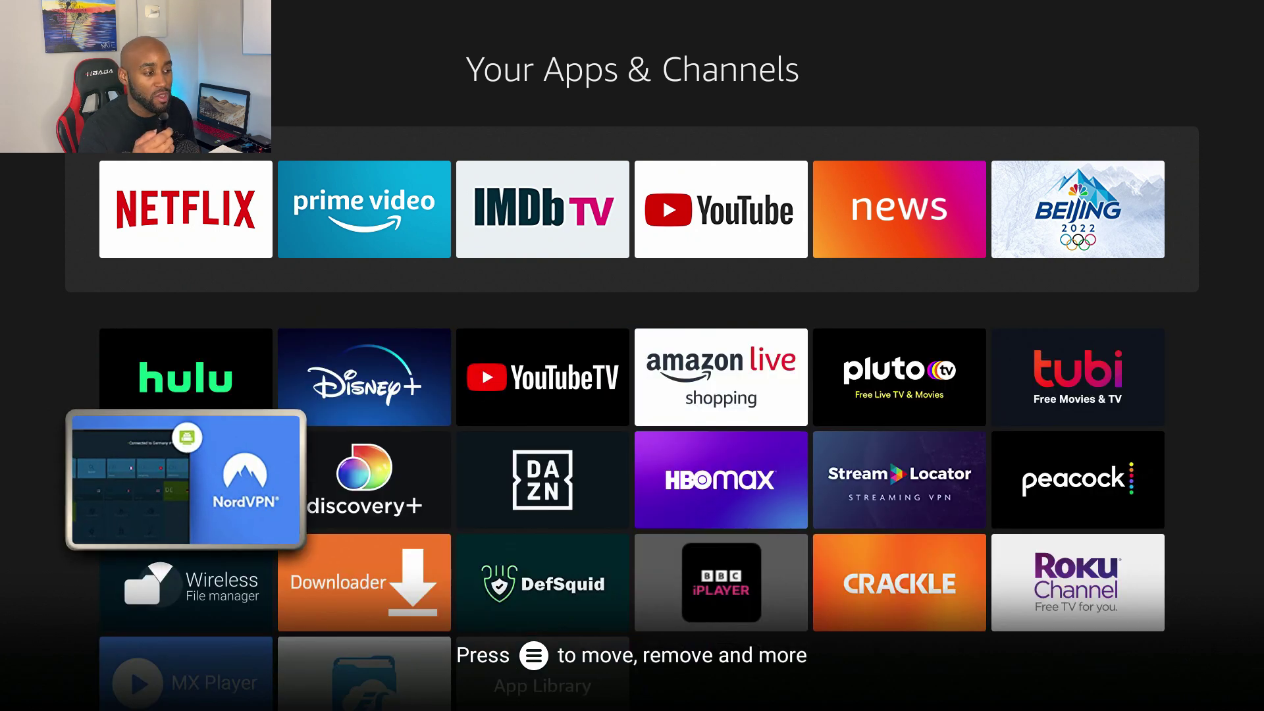
pyautogui.press('Right')
pyautogui.press('Right')
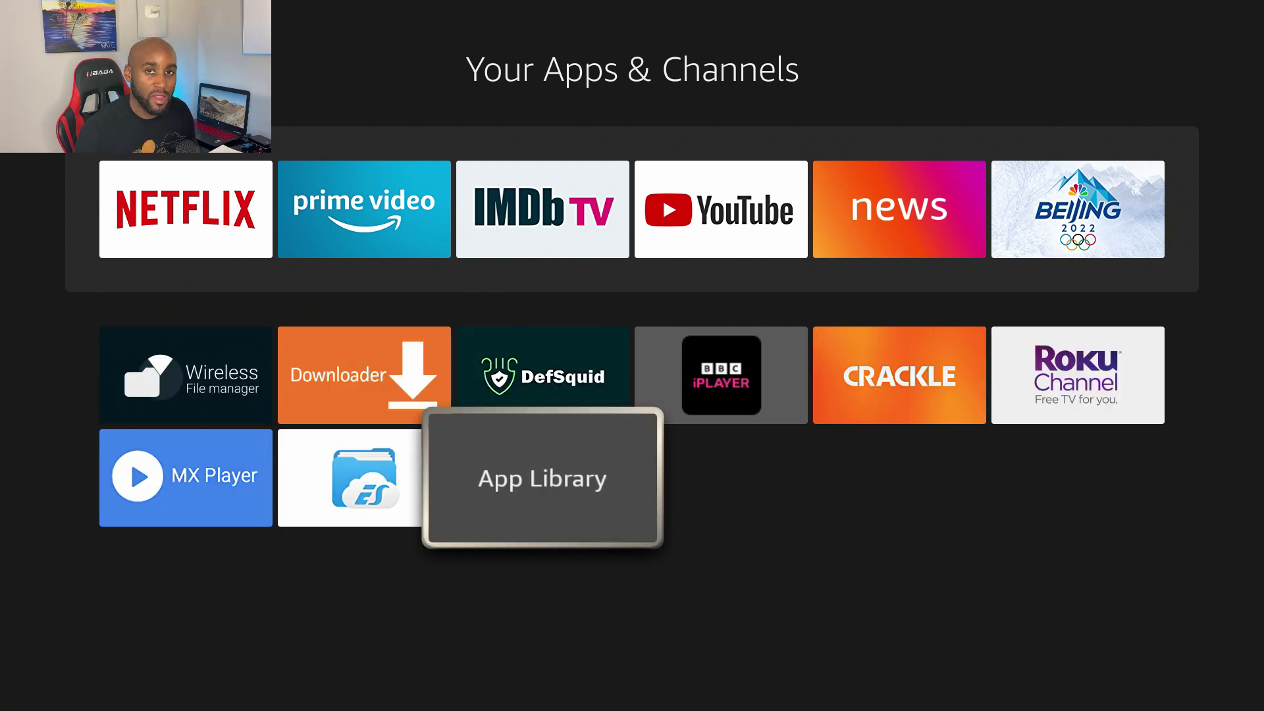
pyautogui.press('Return')
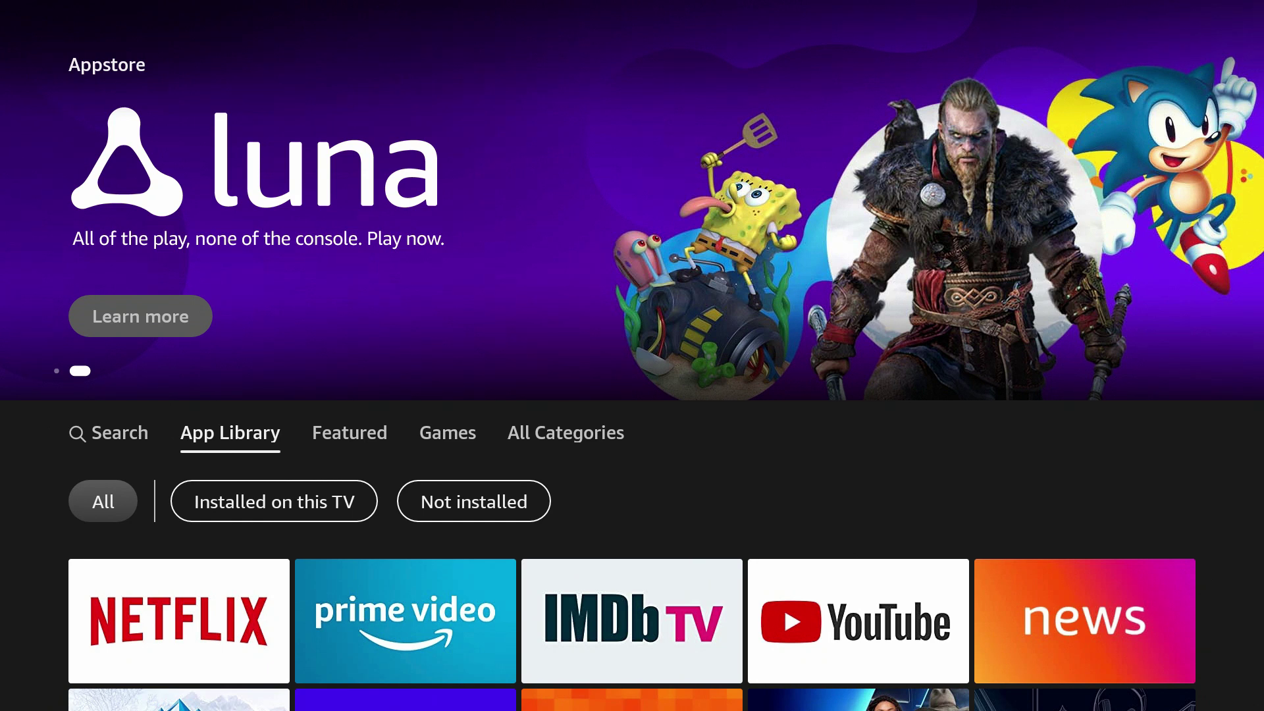
# Examine the complete list of apps in the App Library down to its last rows.
pyautogui.press('Down')
pyautogui.press('Down')
pyautogui.press('Down')
pyautogui.press('Down')
pyautogui.press('Down')
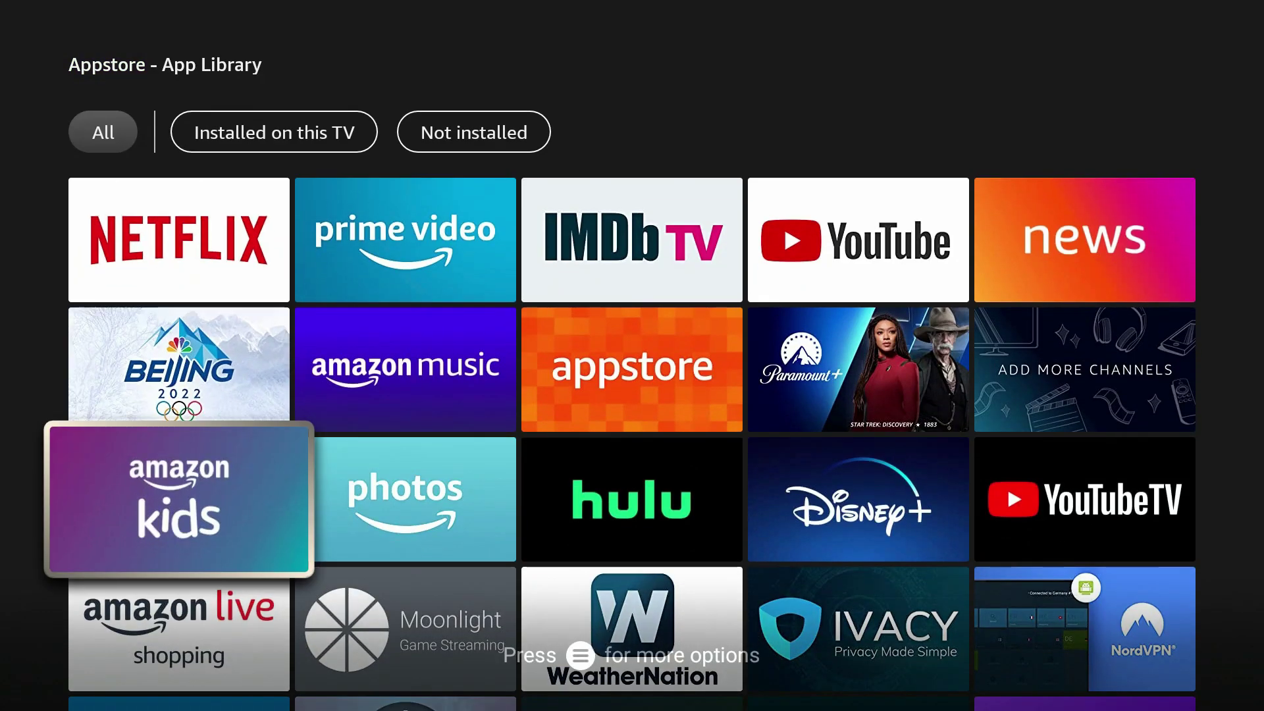
pyautogui.press('Down')
pyautogui.press('Down')
pyautogui.press('Down')
pyautogui.press('Down')
pyautogui.press('Down')
pyautogui.press('Down')
pyautogui.press('Down')
pyautogui.press('Down')
pyautogui.press('Down')
pyautogui.press('Down')
pyautogui.press('Down')
pyautogui.press('Down')
pyautogui.press('Down')
pyautogui.press('Down')
pyautogui.press('Down')
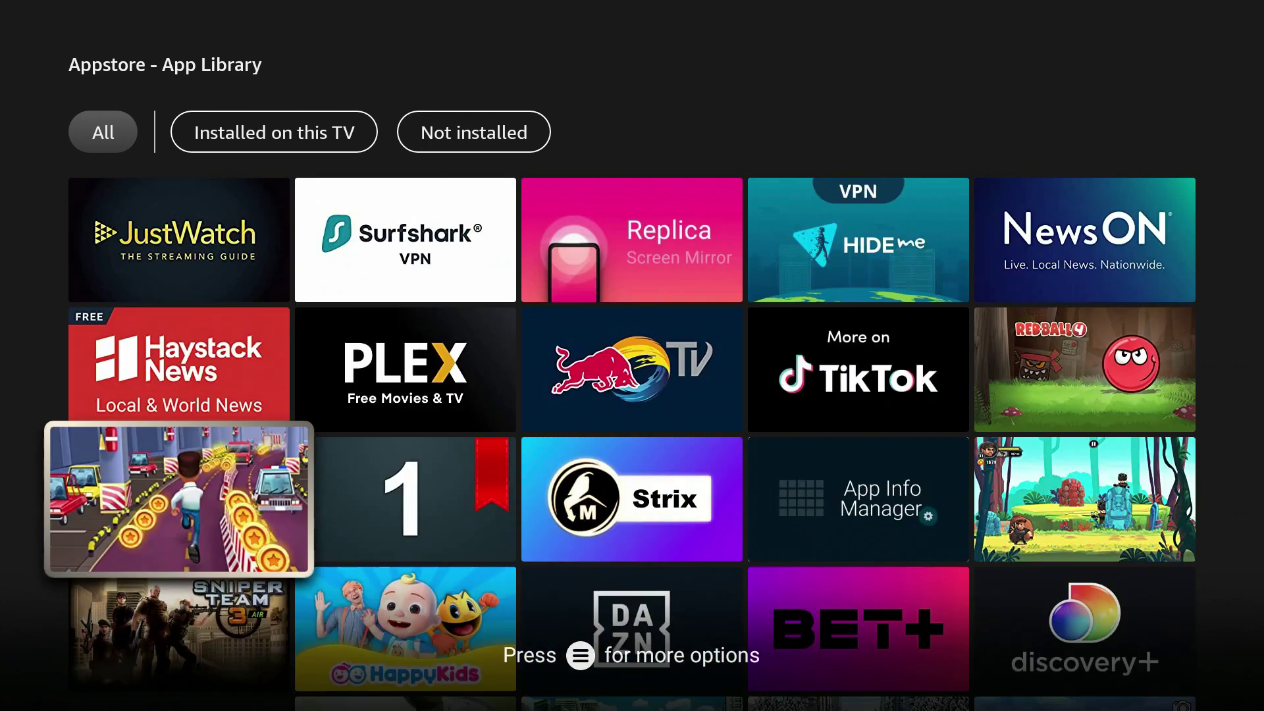
pyautogui.press('Down')
pyautogui.press('Down')
pyautogui.press('Down')
pyautogui.press('Down')
pyautogui.press('Down')
pyautogui.press('Down')
pyautogui.press('Down')
pyautogui.press('Down')
pyautogui.press('Down')
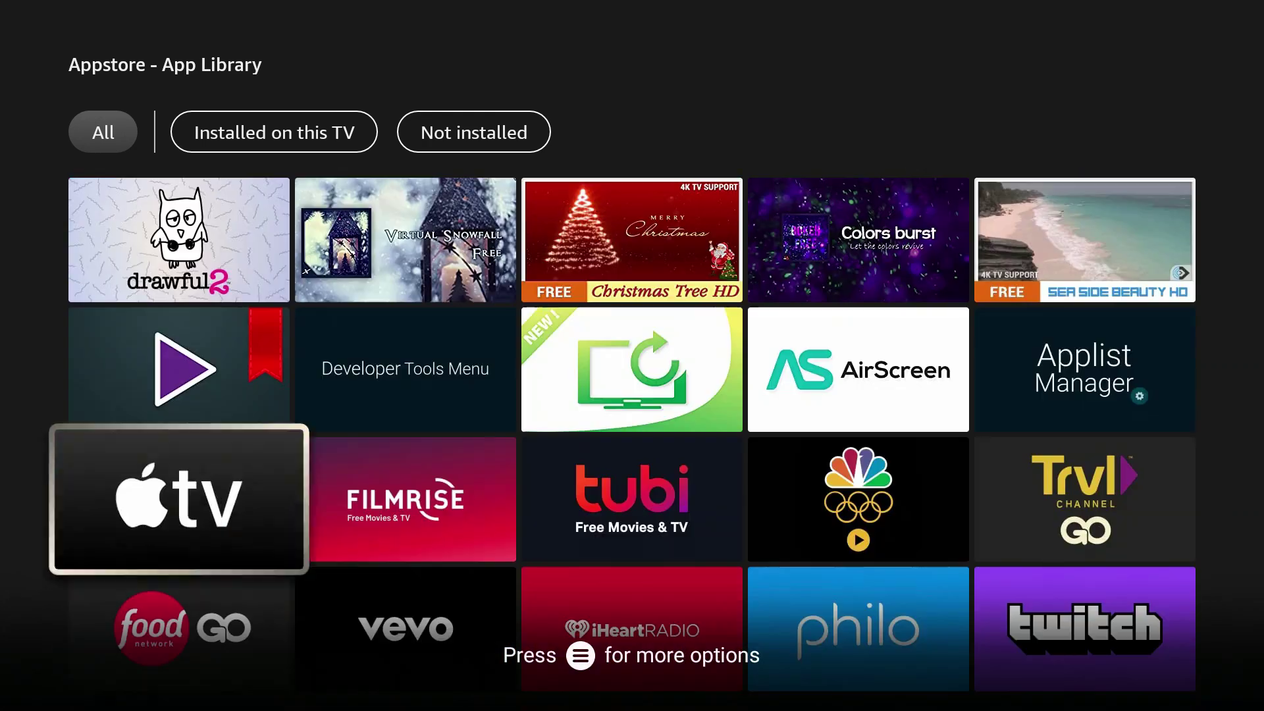
pyautogui.press('Down')
pyautogui.press('Down')
pyautogui.press('Down')
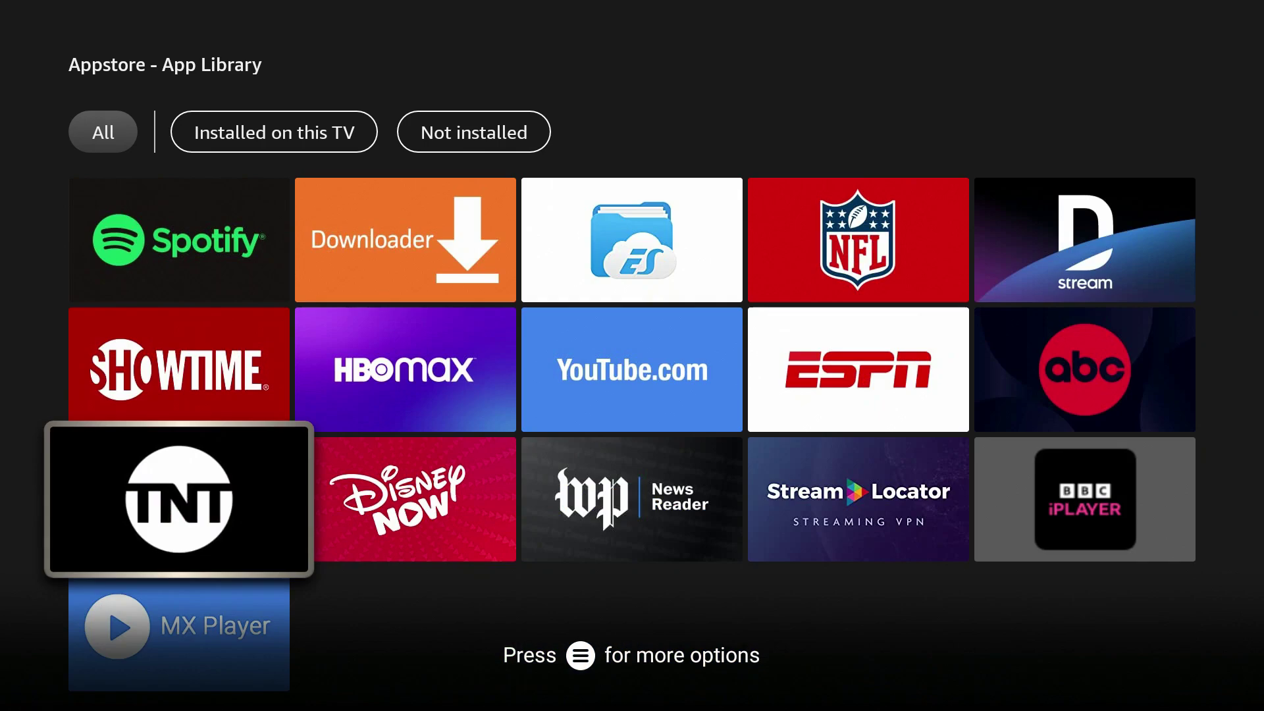
# Filter the App Library to show only apps that are not installed.
pyautogui.press('Up')
pyautogui.press('Up')
pyautogui.press('Up')
pyautogui.press('Up')
pyautogui.press('Up')
pyautogui.press('Up')
pyautogui.press('Up')
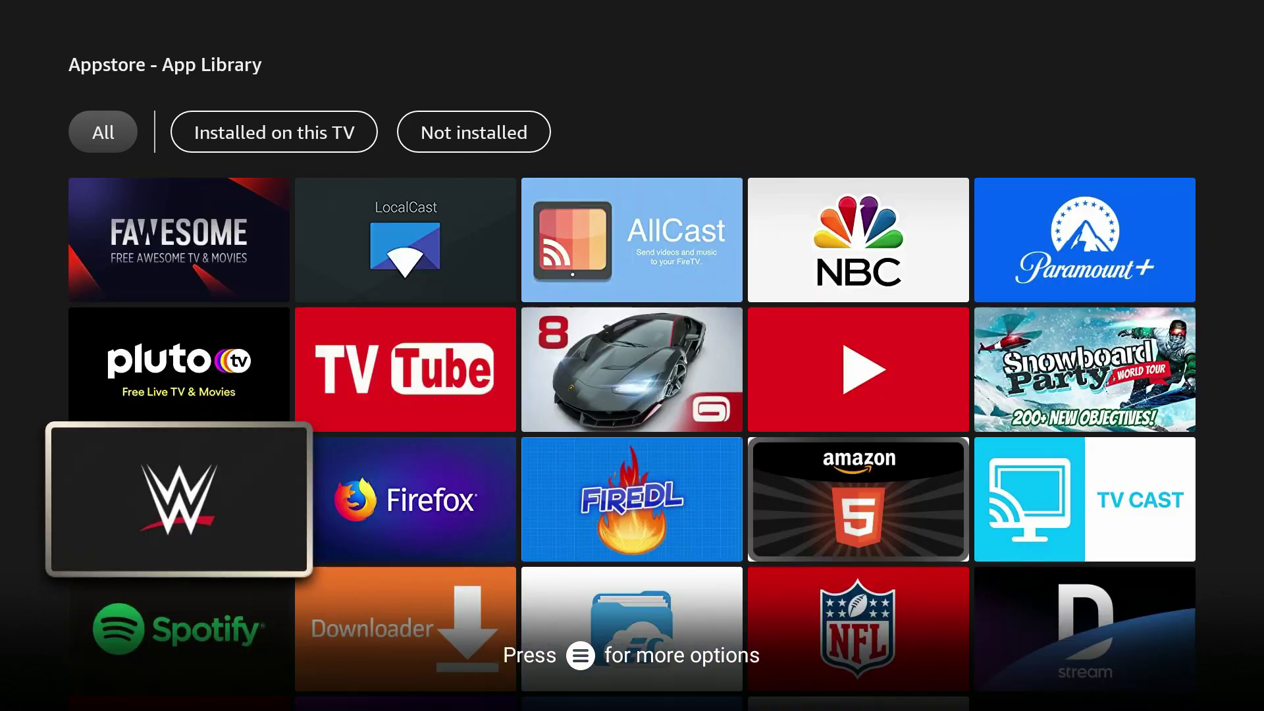
pyautogui.press('Up')
pyautogui.press('Up')
pyautogui.press('Up')
pyautogui.press('Up')
pyautogui.press('Up')
pyautogui.press('Up')
pyautogui.press('Up')
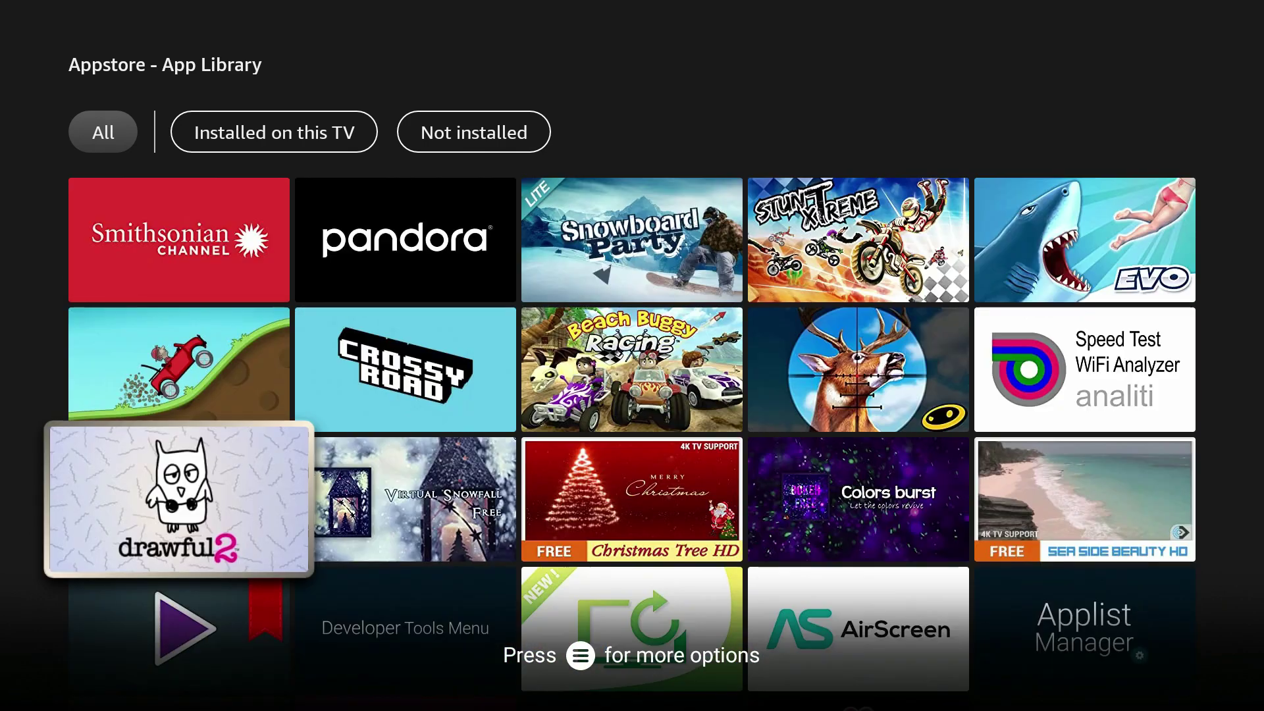
pyautogui.press('Up')
pyautogui.press('Up')
pyautogui.press('Up')
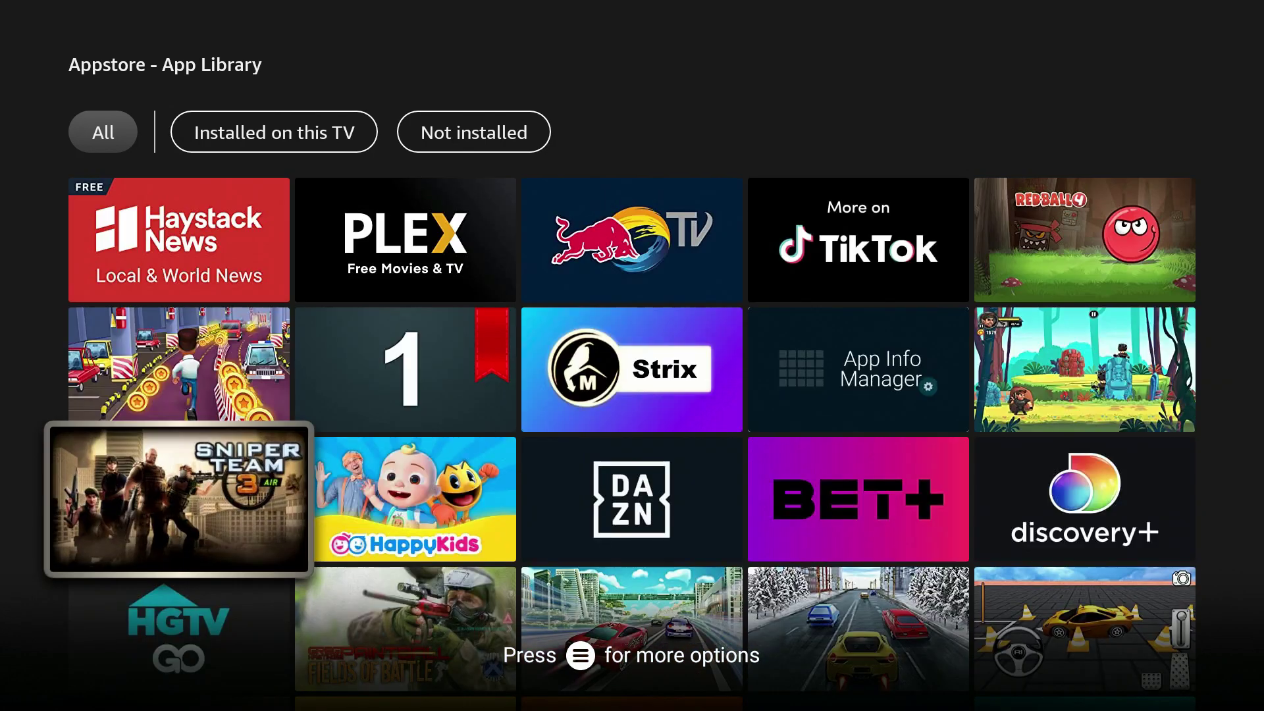
pyautogui.press('Up')
pyautogui.press('Up')
pyautogui.press('Up')
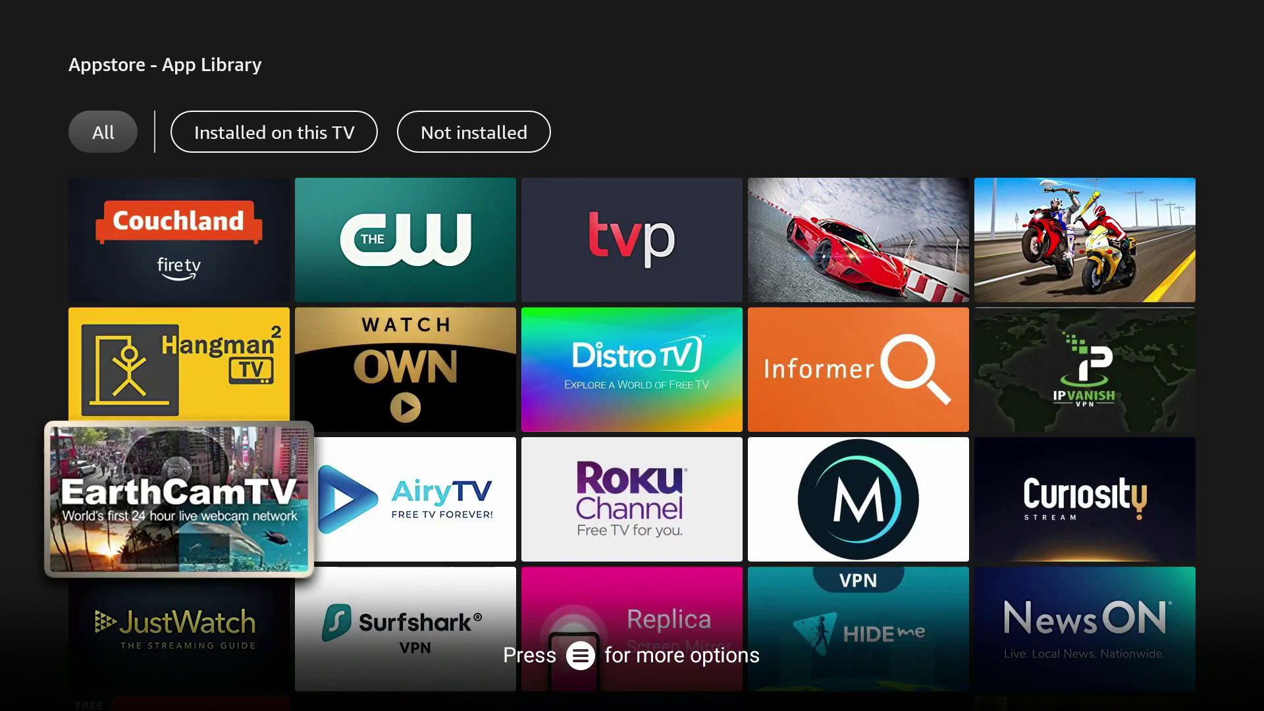
pyautogui.press('Up')
pyautogui.press('Up')
pyautogui.press('Up')
pyautogui.press('Up')
pyautogui.press('Up')
pyautogui.press('Up')
pyautogui.press('Up')
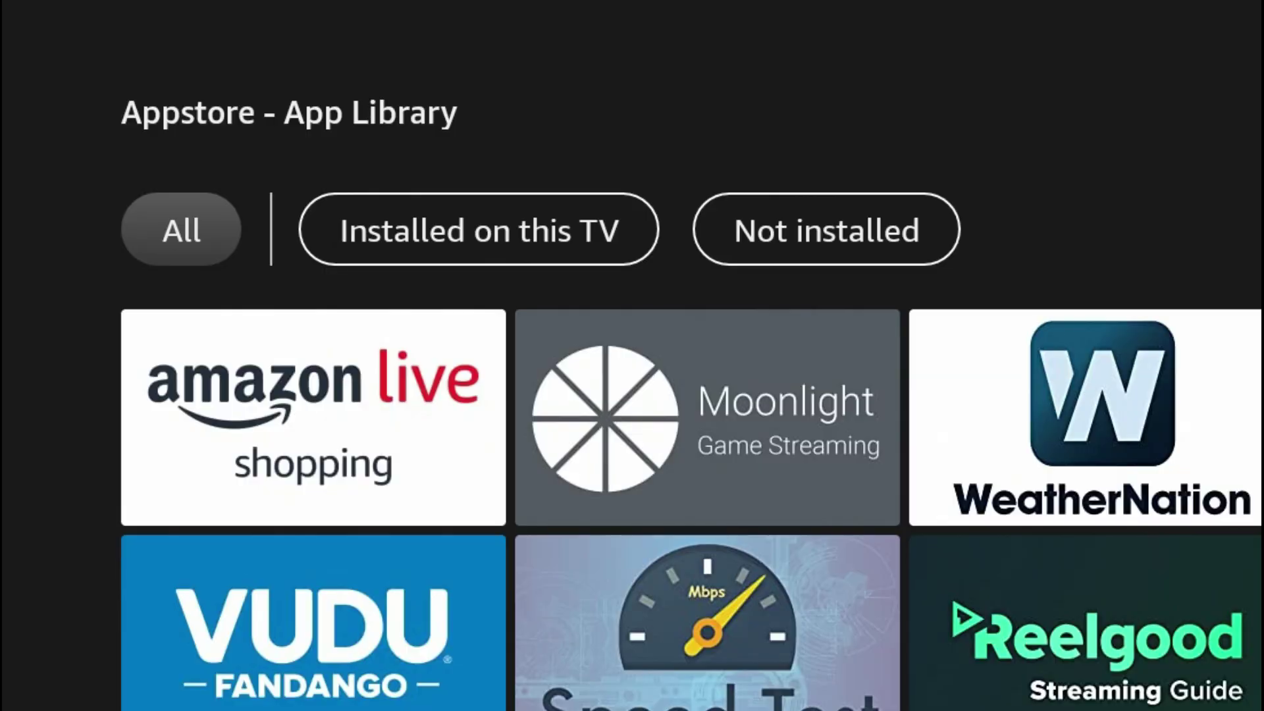
pyautogui.press('Up')
pyautogui.press('Up')
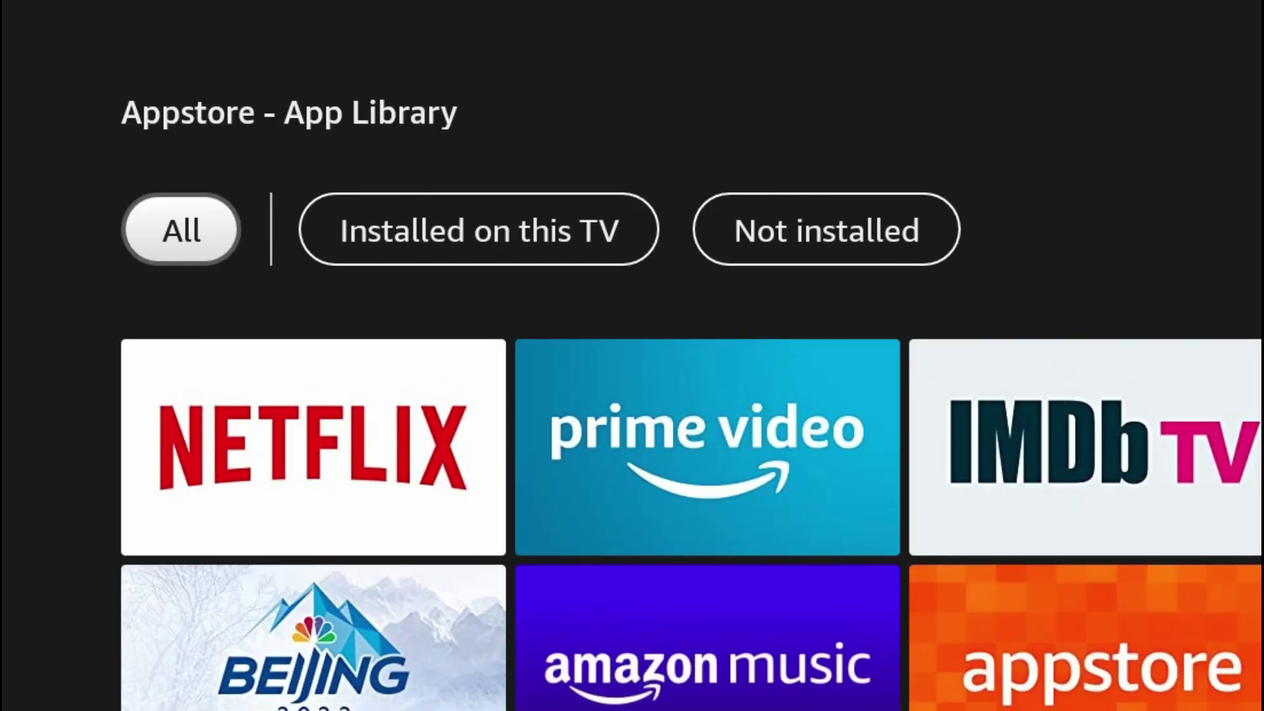
pyautogui.press('Right')
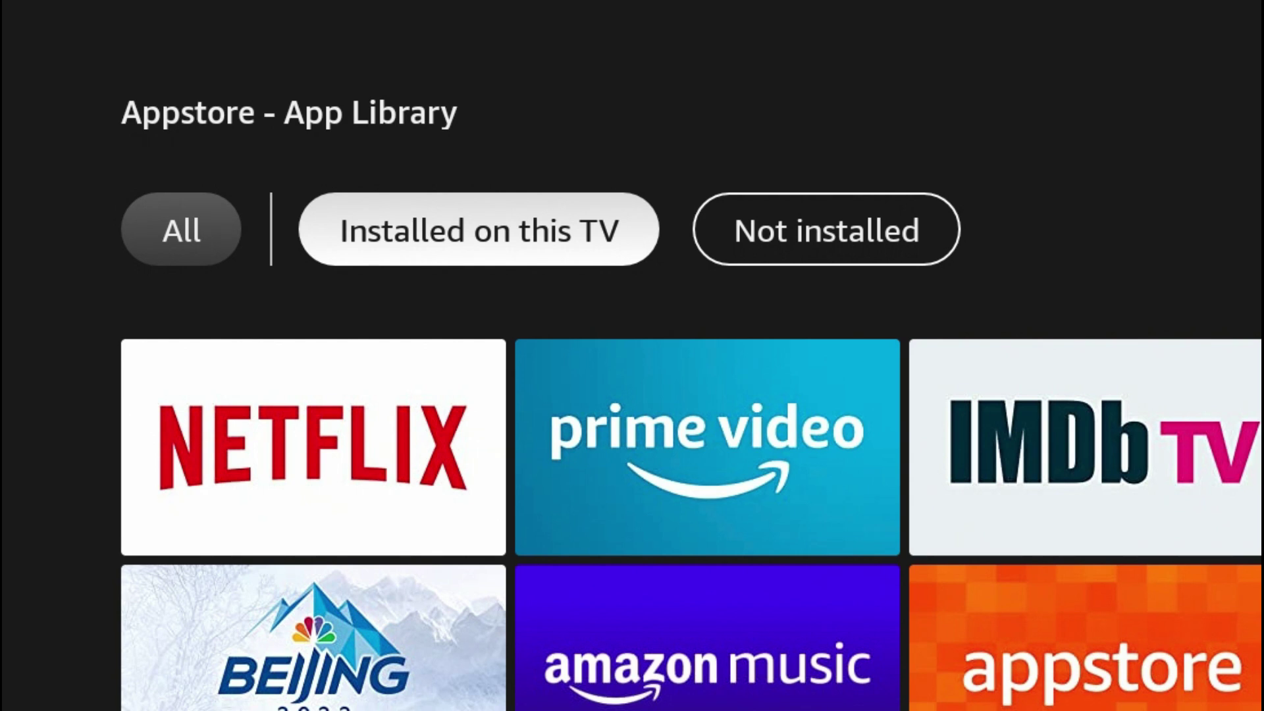
pyautogui.press('Right')
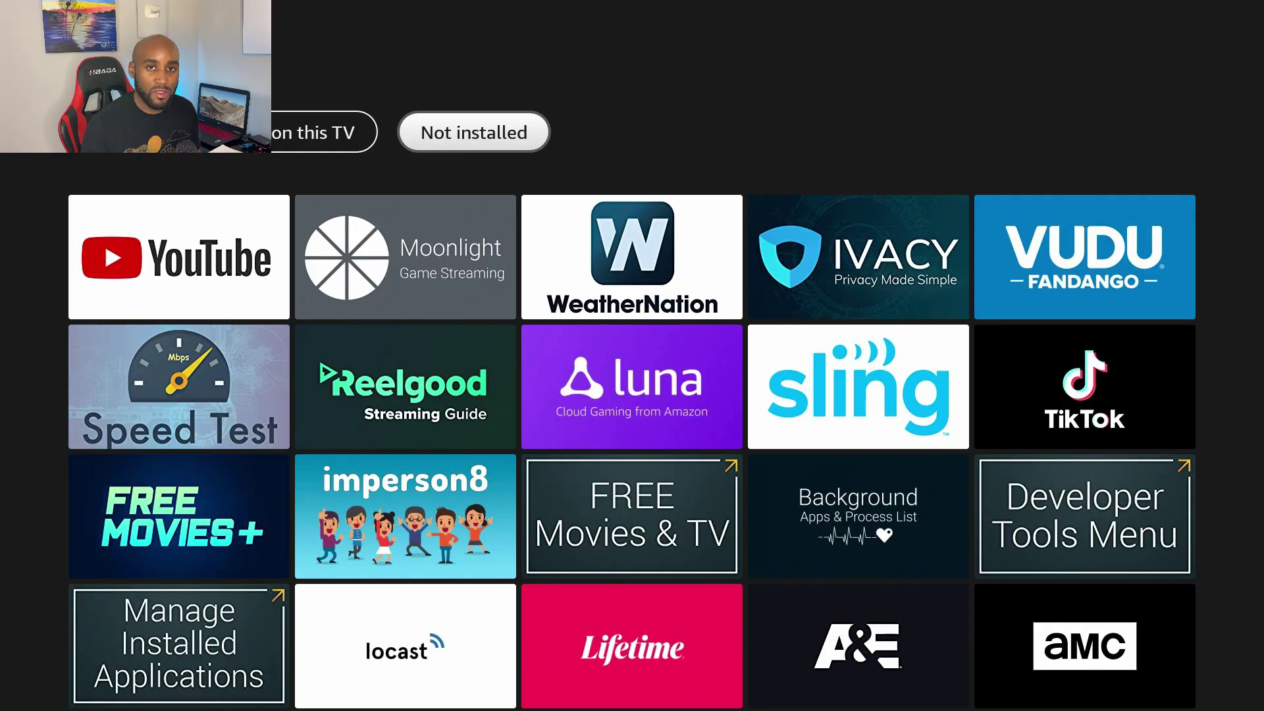
# Examine the not-installed apps for unwanted entries.
pyautogui.press('Down')
pyautogui.press('Down')
pyautogui.press('Down')
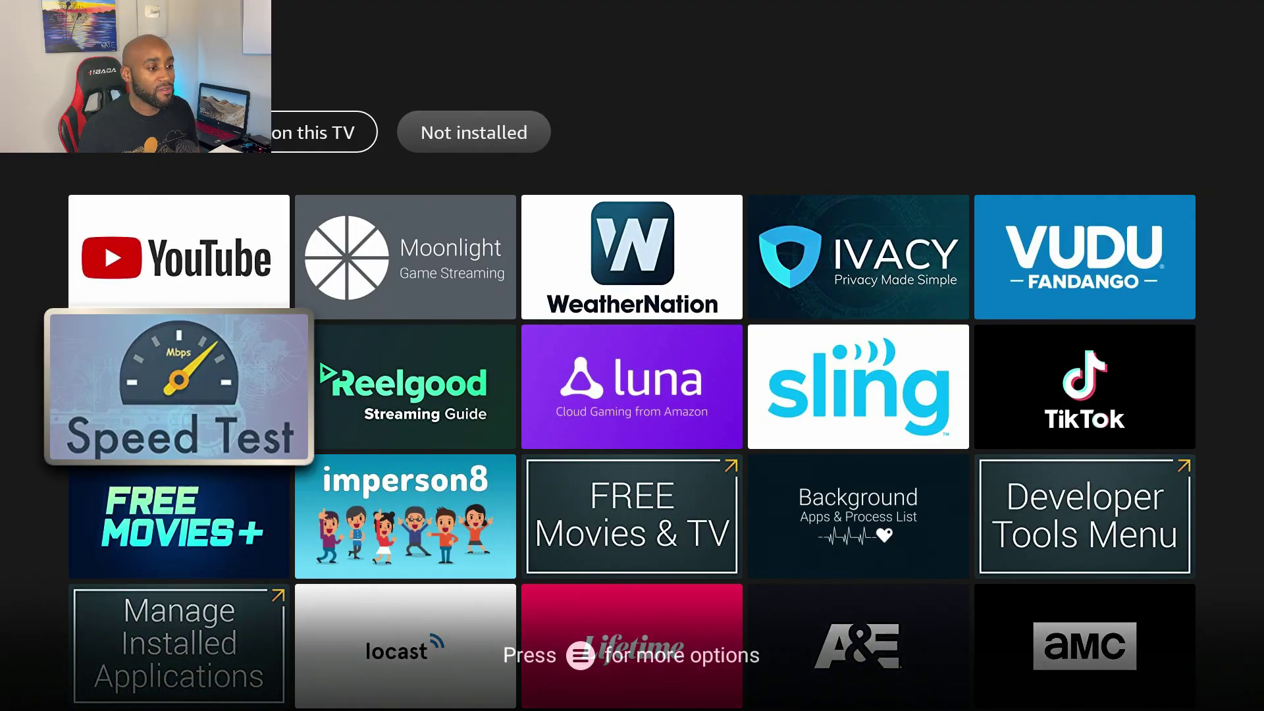
pyautogui.press('Down')
pyautogui.press('Down')
pyautogui.press('Down')
pyautogui.press('Down')
pyautogui.press('Down')
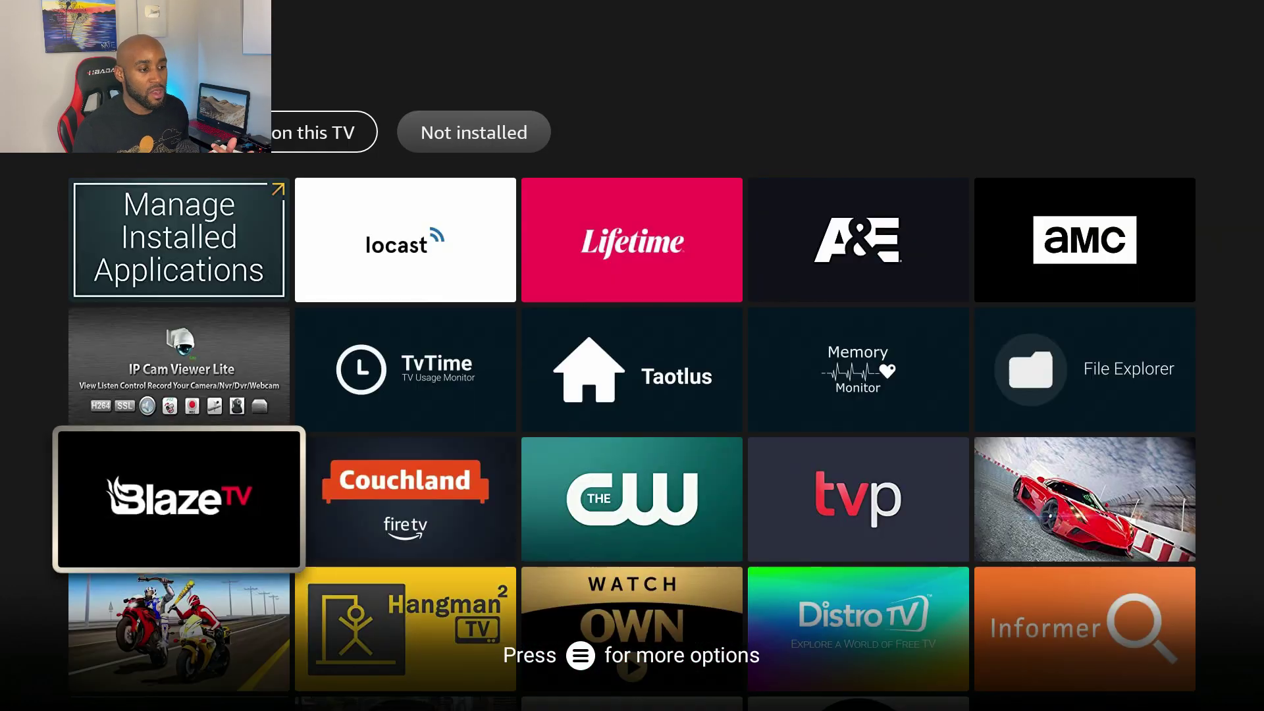
pyautogui.press('Down')
pyautogui.press('Down')
pyautogui.press('Down')
pyautogui.press('Down')
pyautogui.press('Down')
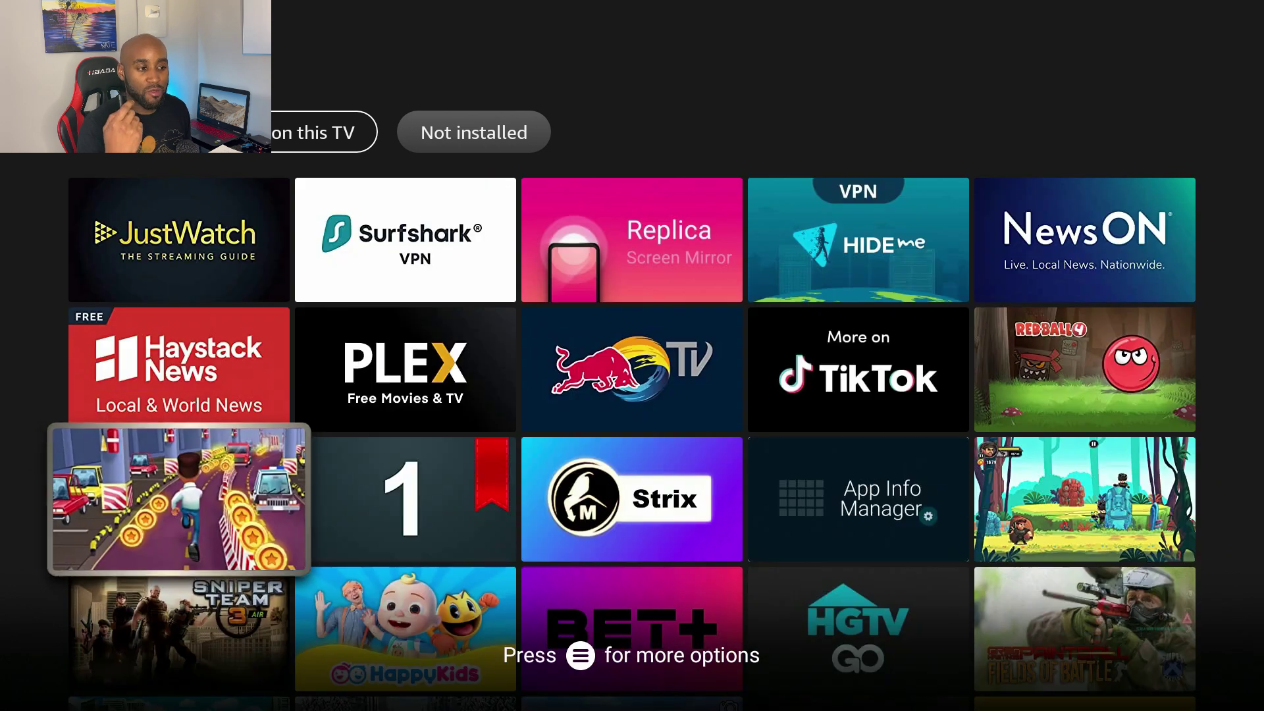
pyautogui.press('Down')
pyautogui.press('Down')
pyautogui.press('Down')
pyautogui.press('Down')
pyautogui.press('Down')
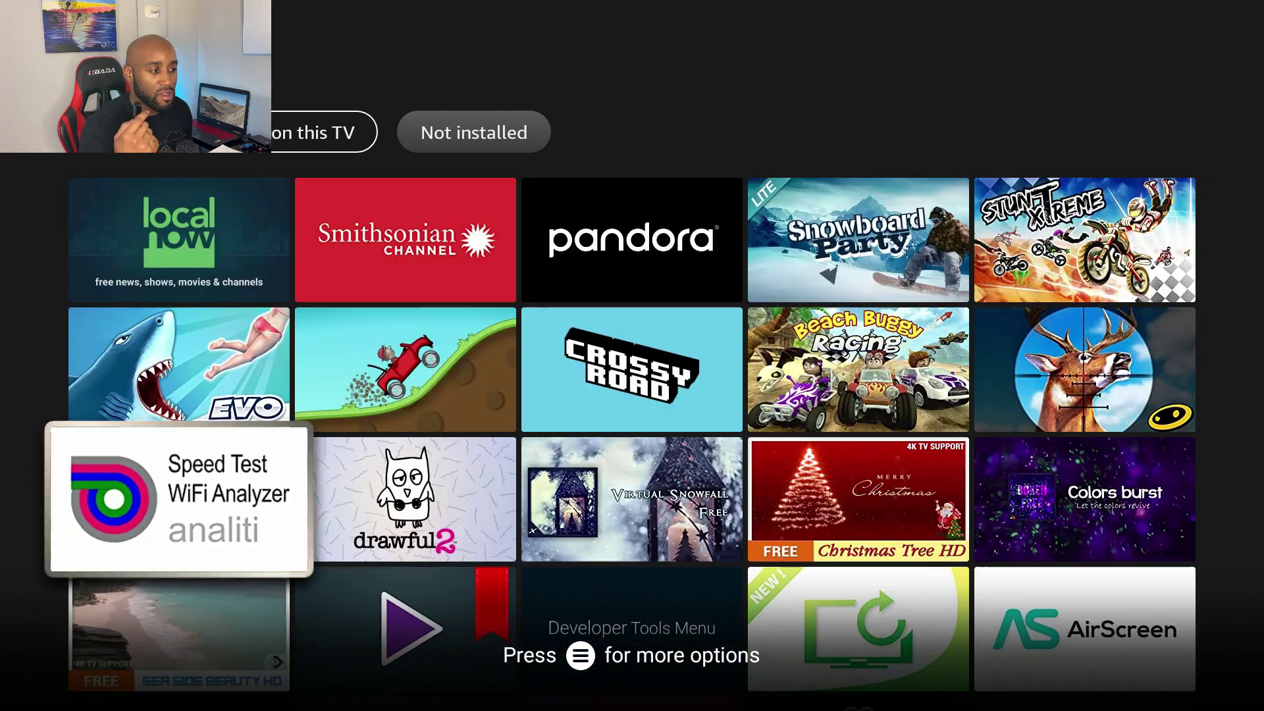
pyautogui.press('Right')
pyautogui.press('Right')
pyautogui.press('Right')
pyautogui.press('Right')
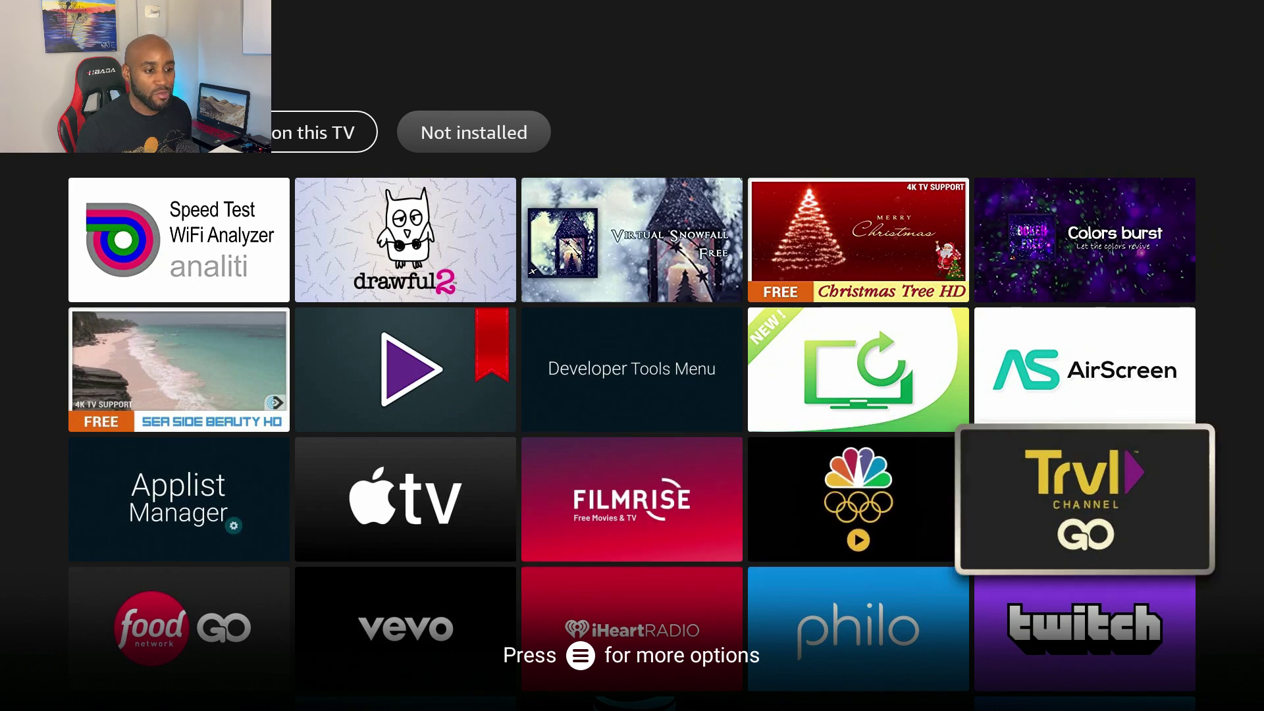
# Remove the Deer Hunter Classic game from the cloud.
pyautogui.press('Up')
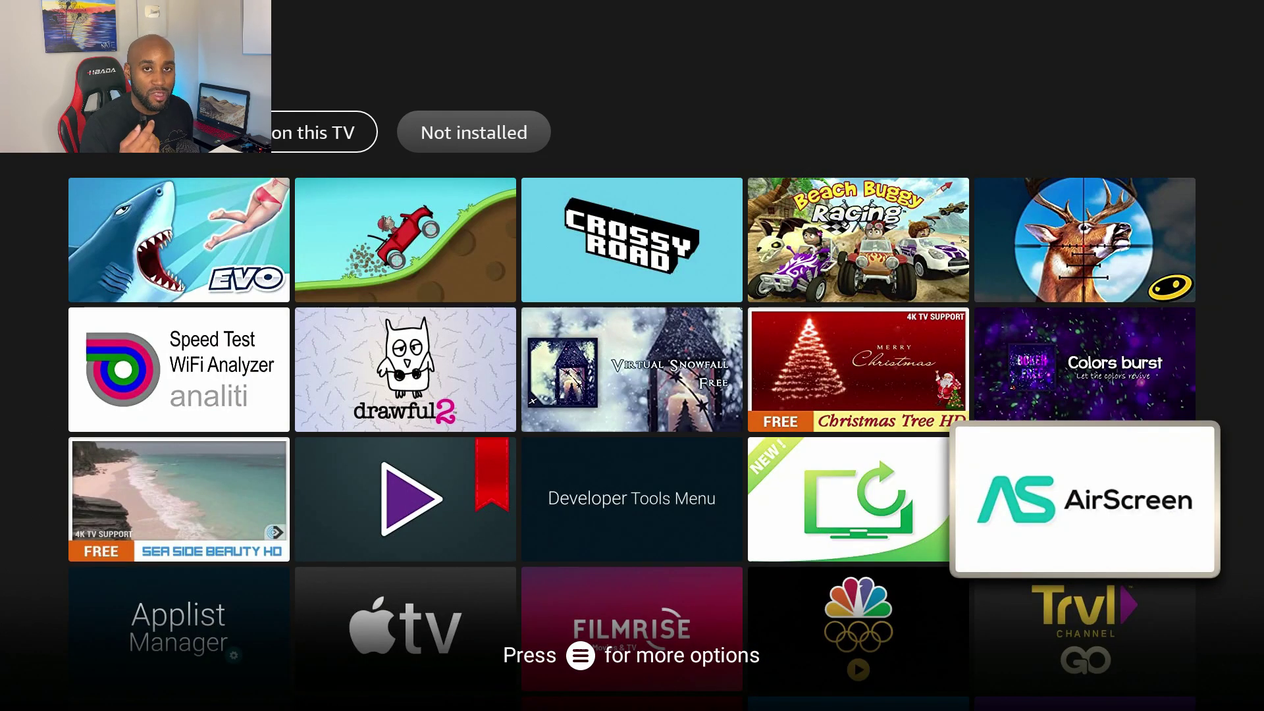
pyautogui.press('Up')
pyautogui.press('Up')
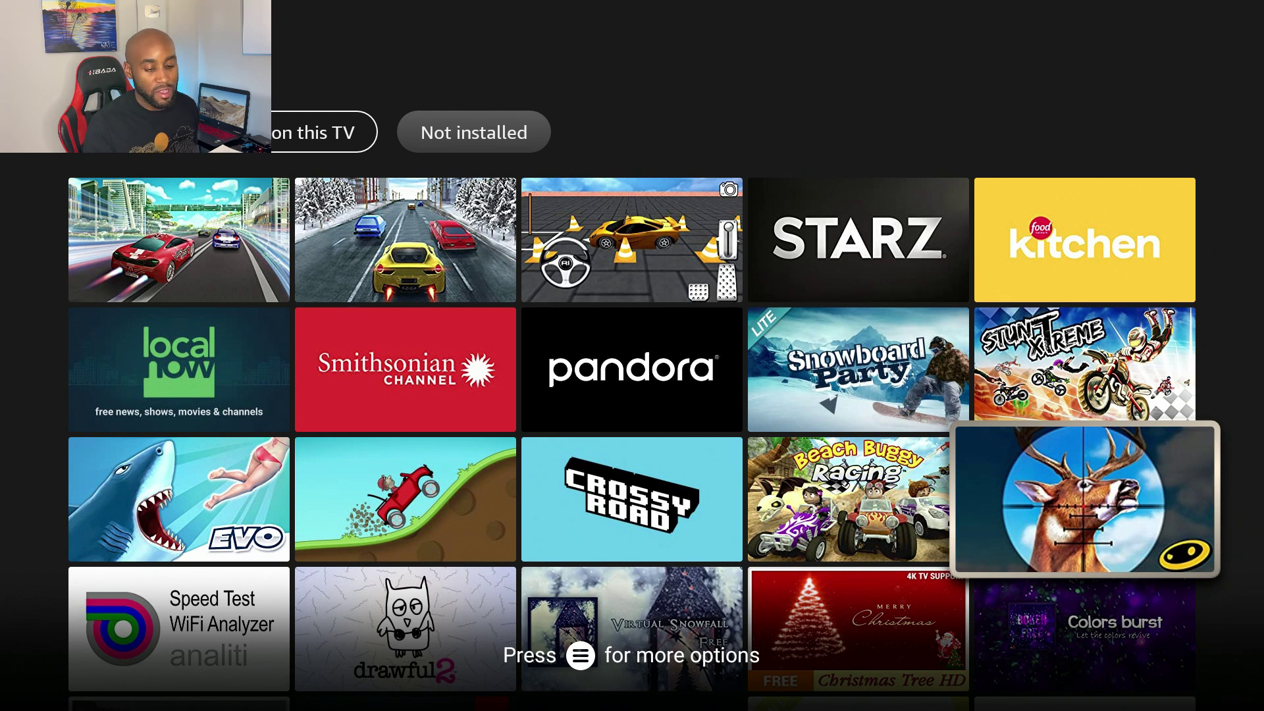
pyautogui.press('Menu')
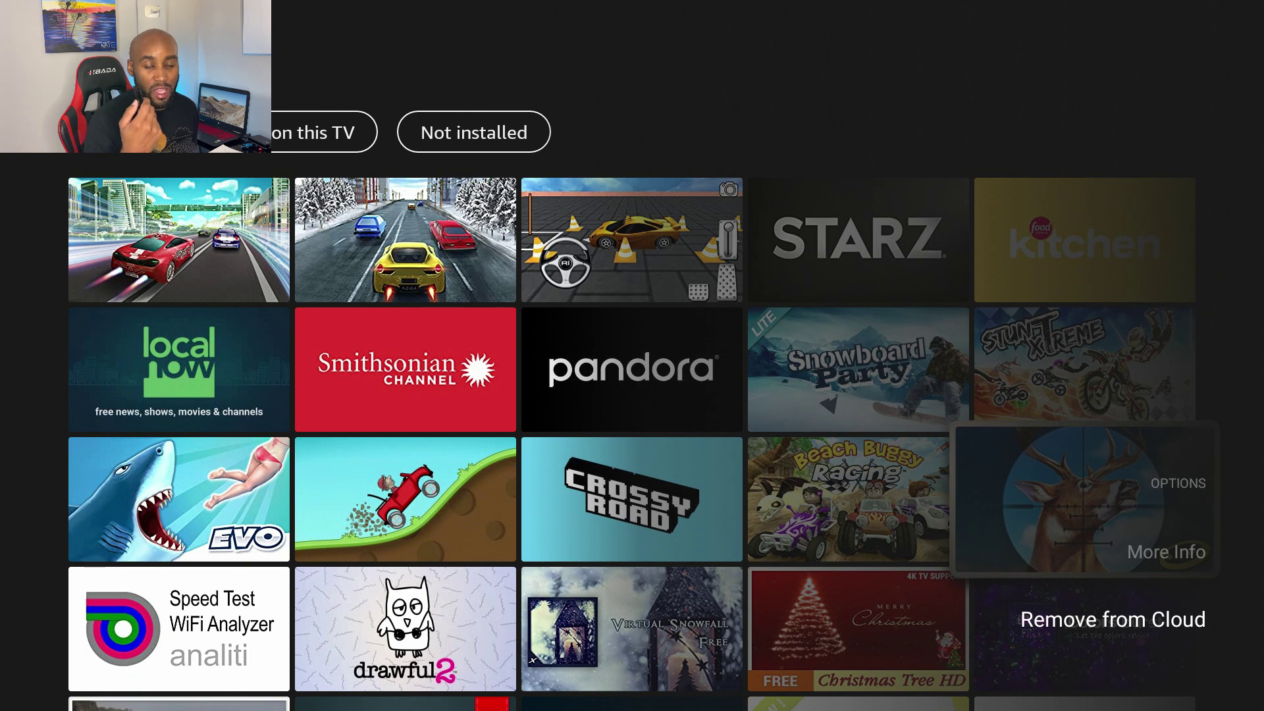
pyautogui.press('Return')
pyautogui.press('Down')
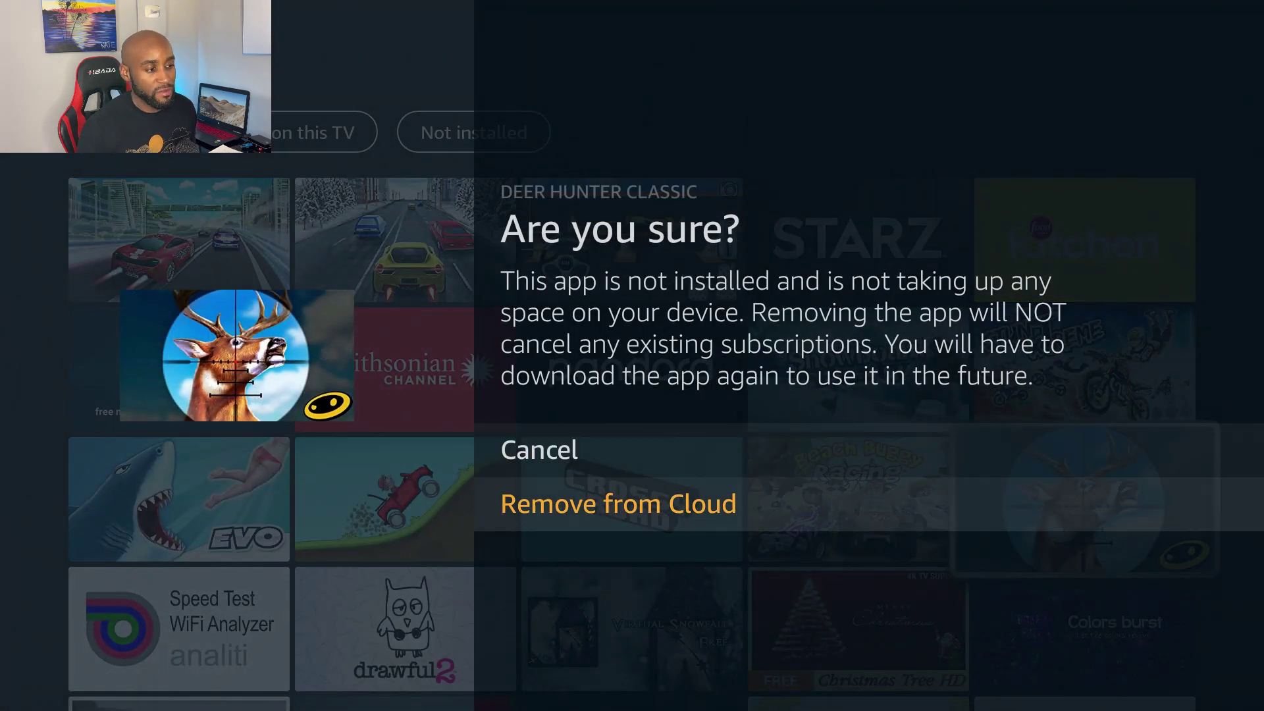
pyautogui.press('Return')
# Remove the Beach Buggy Racing and Crossy Road games from the cloud.
pyautogui.press('Left')
pyautogui.press('Menu')
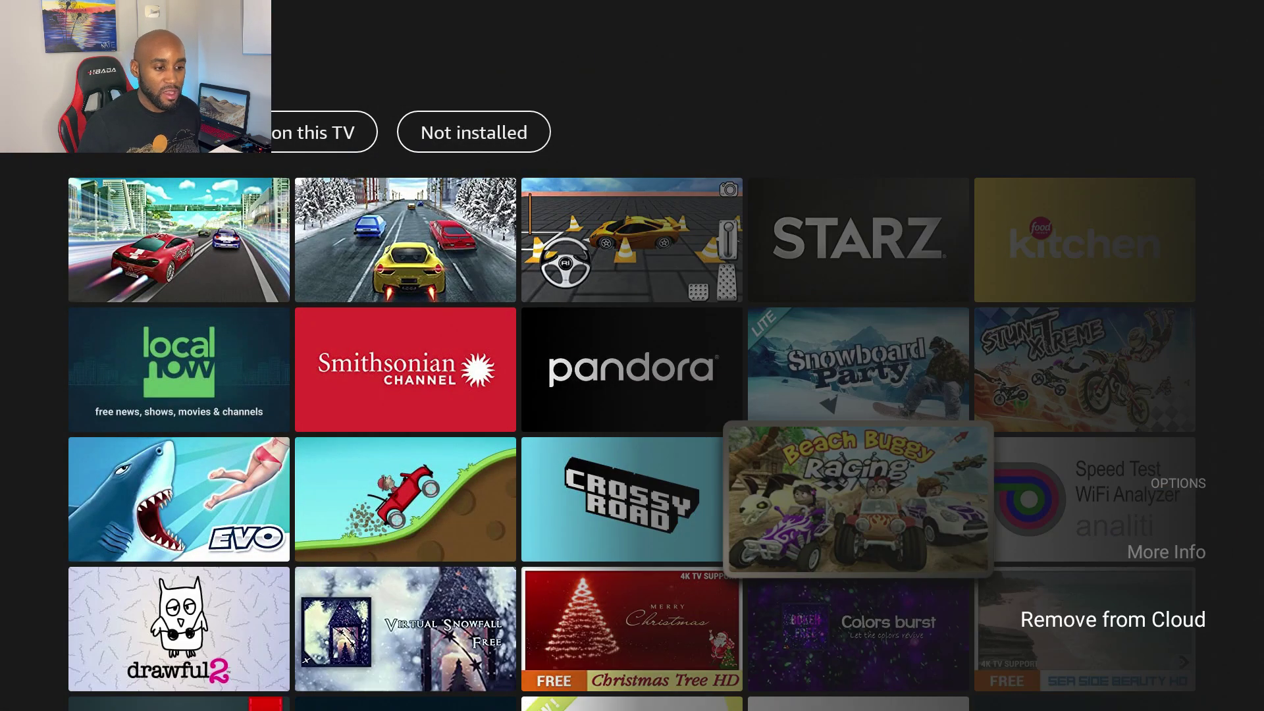
pyautogui.press('Return')
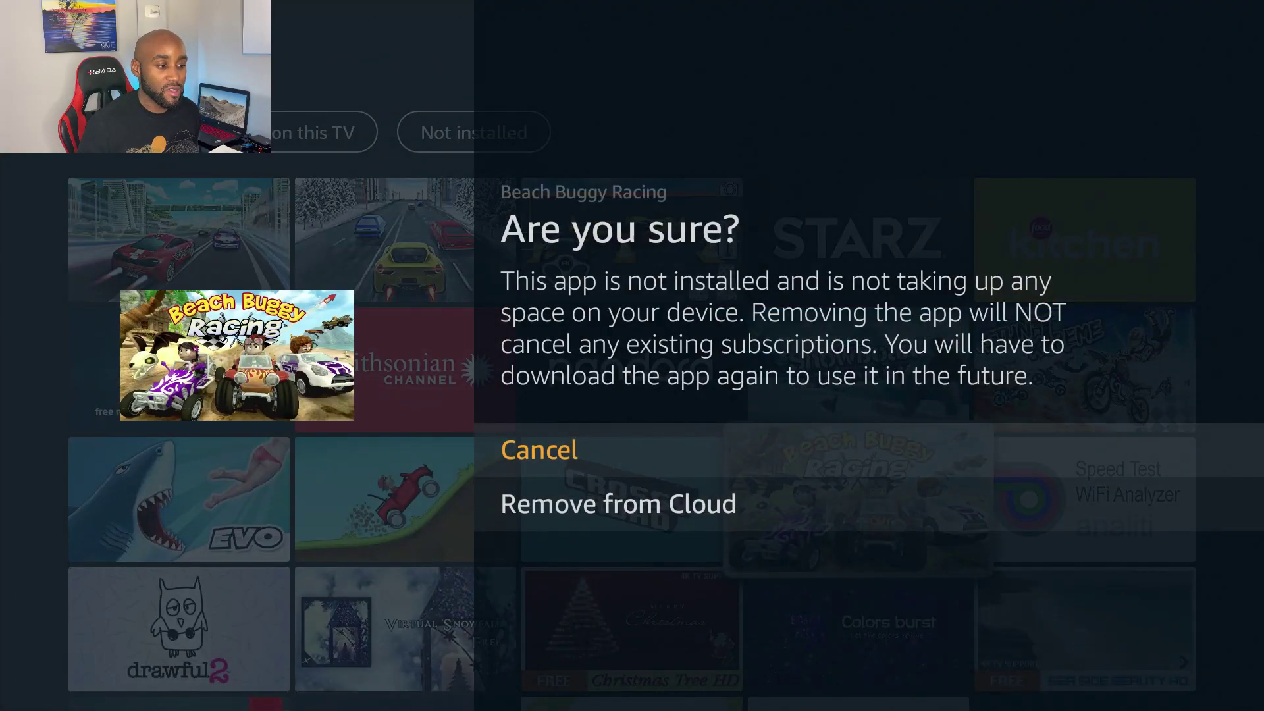
pyautogui.press('Down')
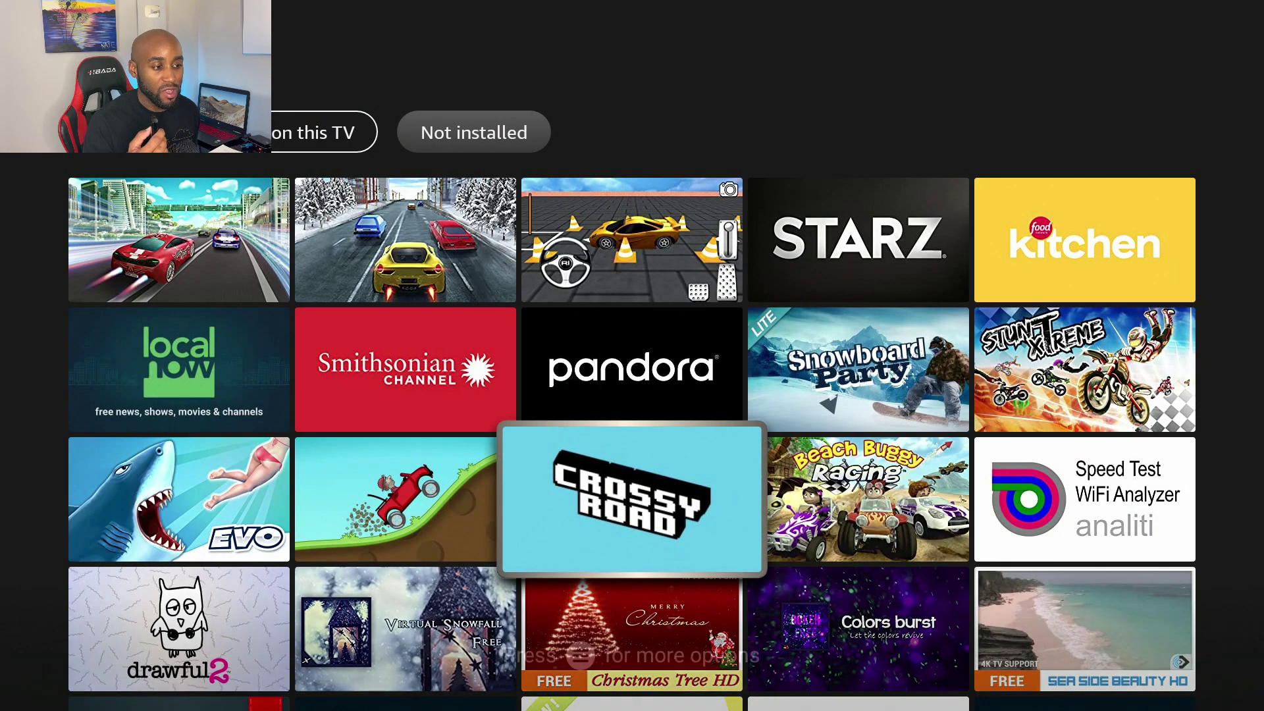
pyautogui.press('Menu')
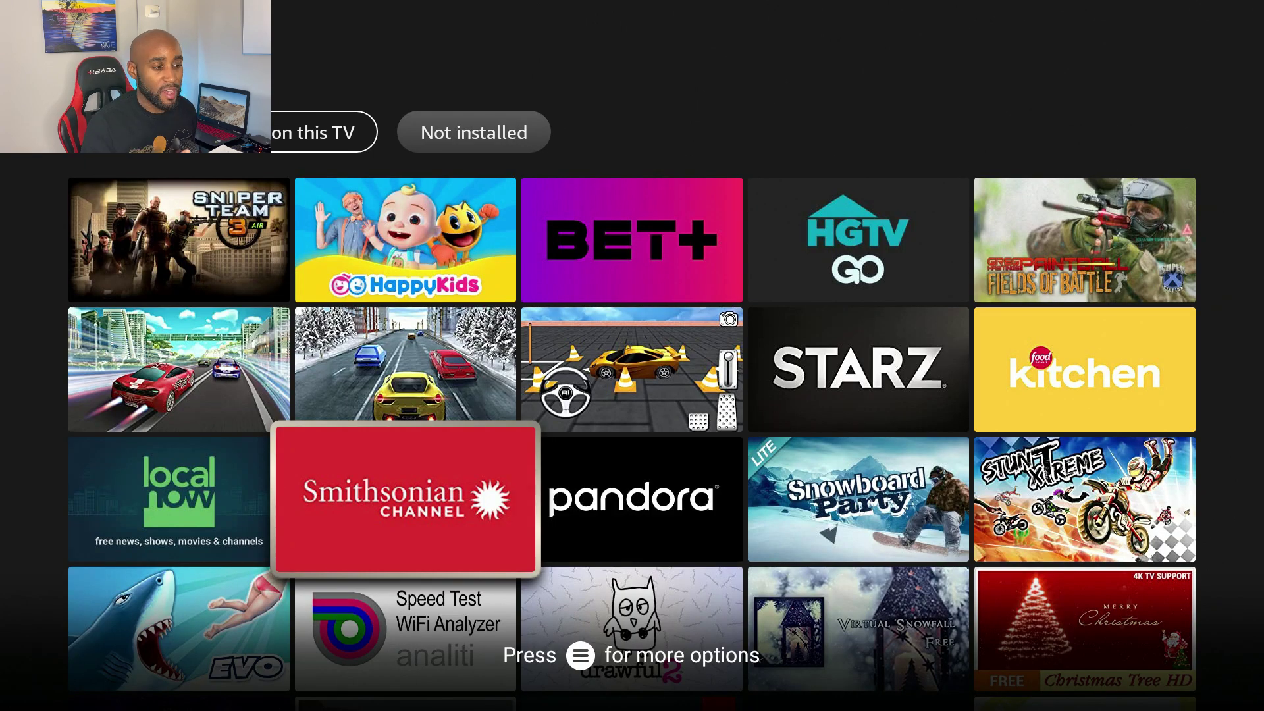
# Remove the snowy-road racing game with the yellow car and the Car Parking 3D game from the cloud.
pyautogui.press('Up')
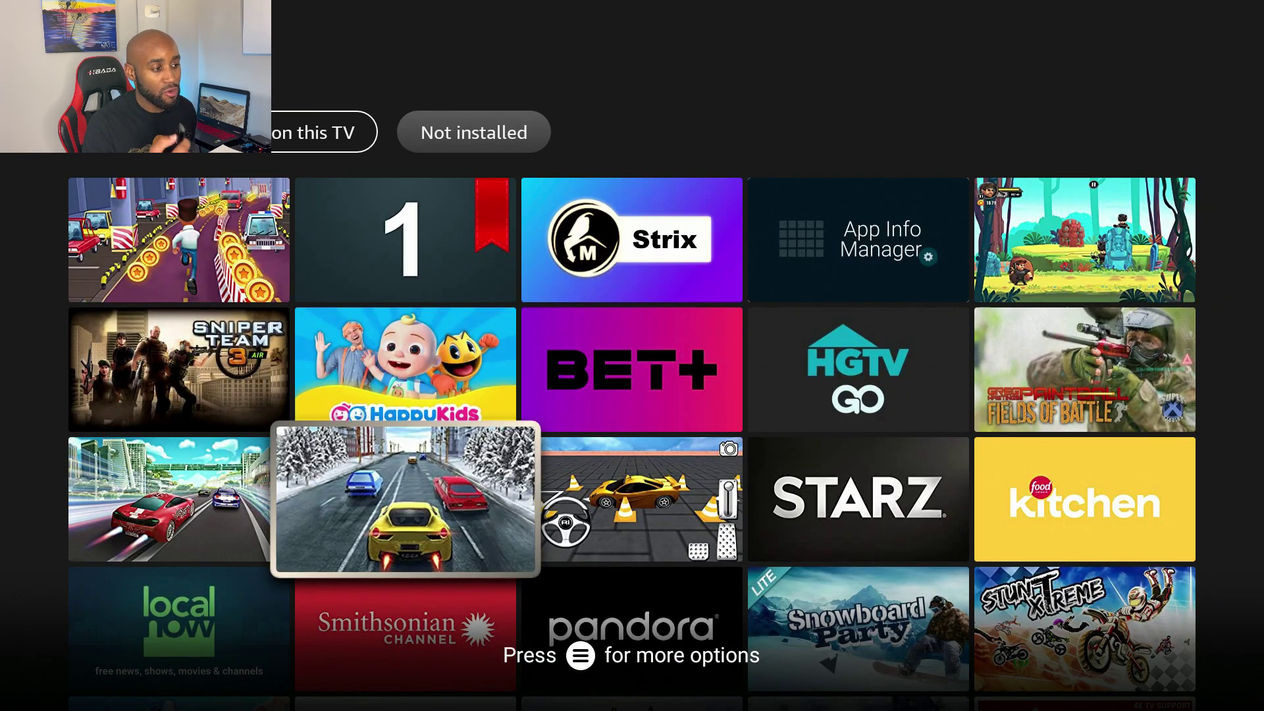
pyautogui.press('Menu')
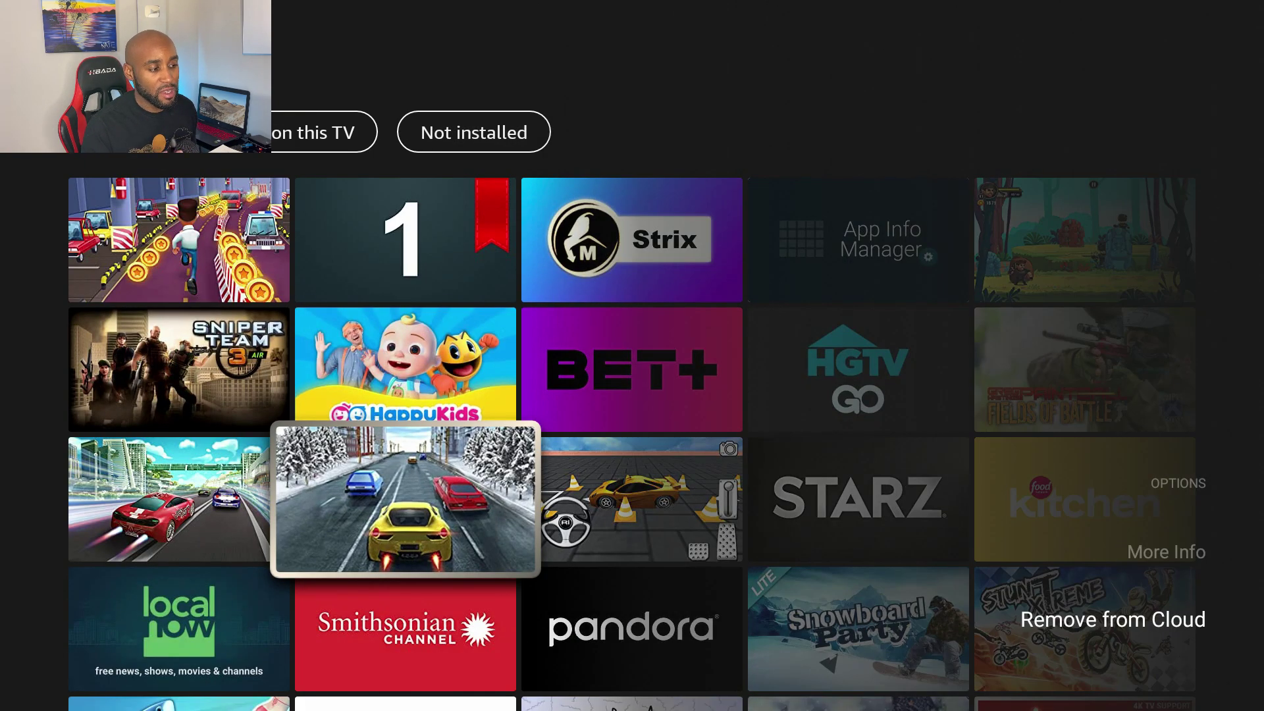
pyautogui.press('Return')
pyautogui.press('Down')
pyautogui.press('Return')
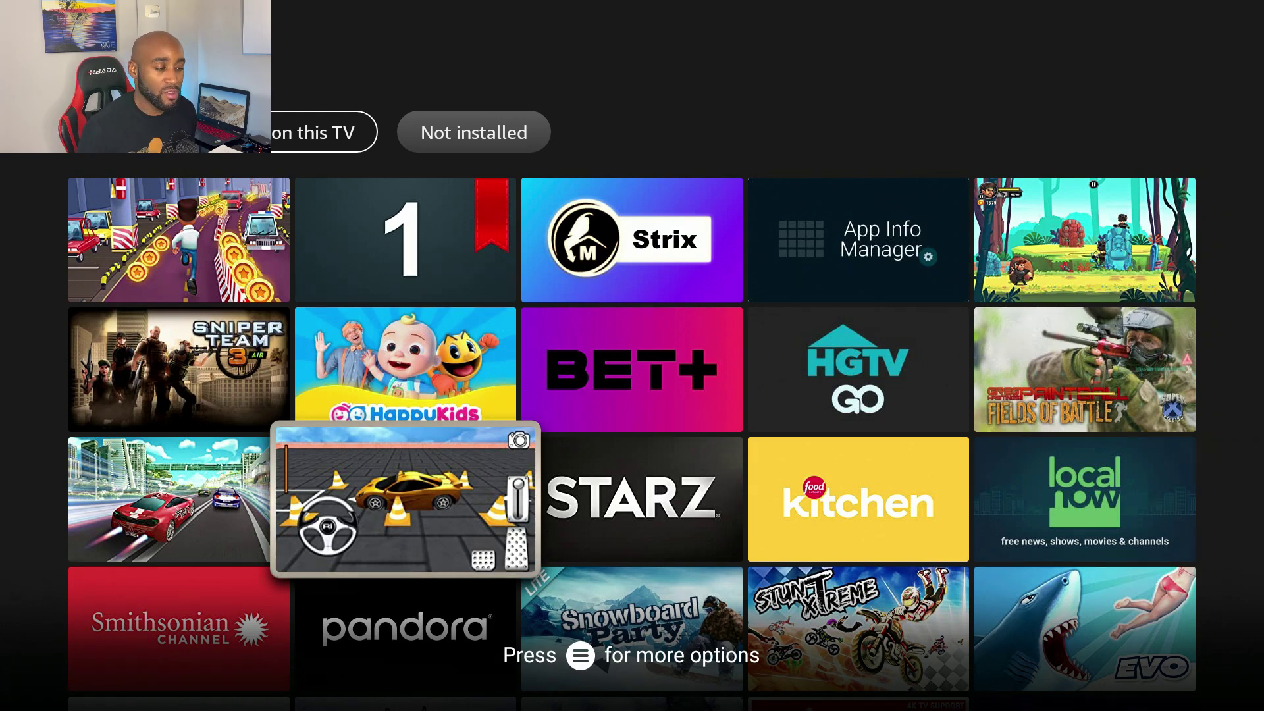
pyautogui.press('Menu')
pyautogui.press('Down')
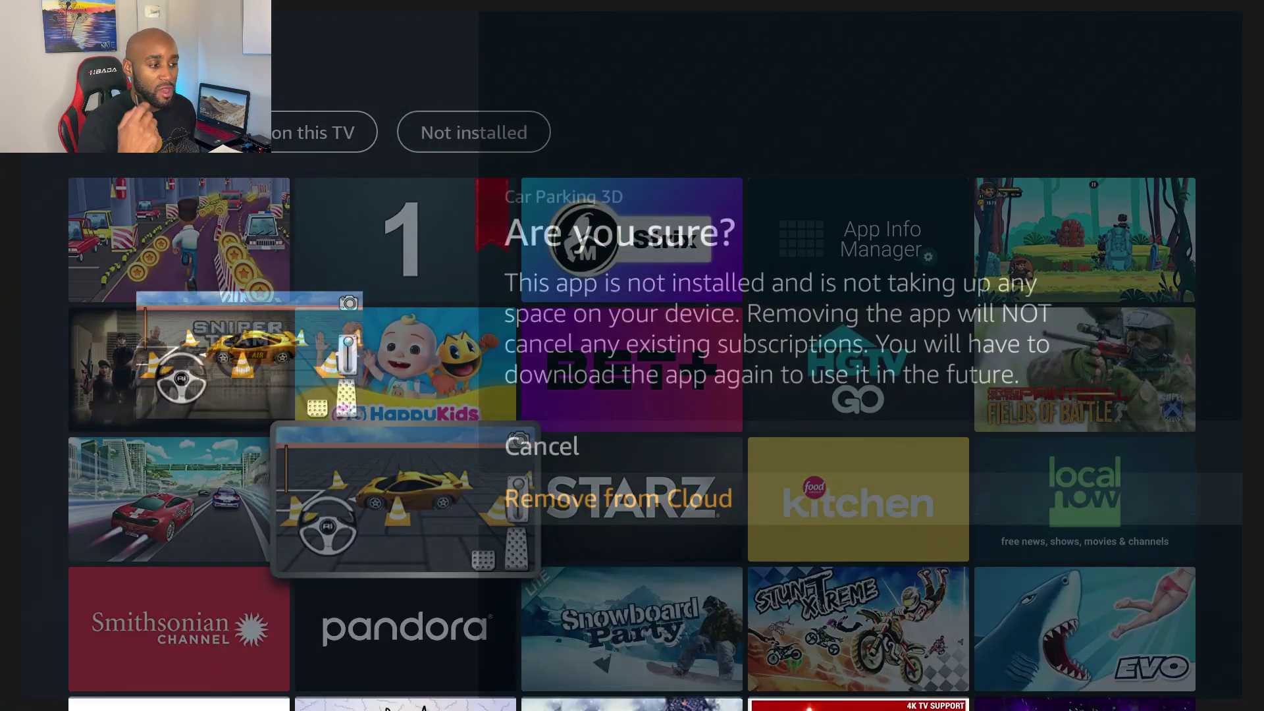
pyautogui.press('Return')
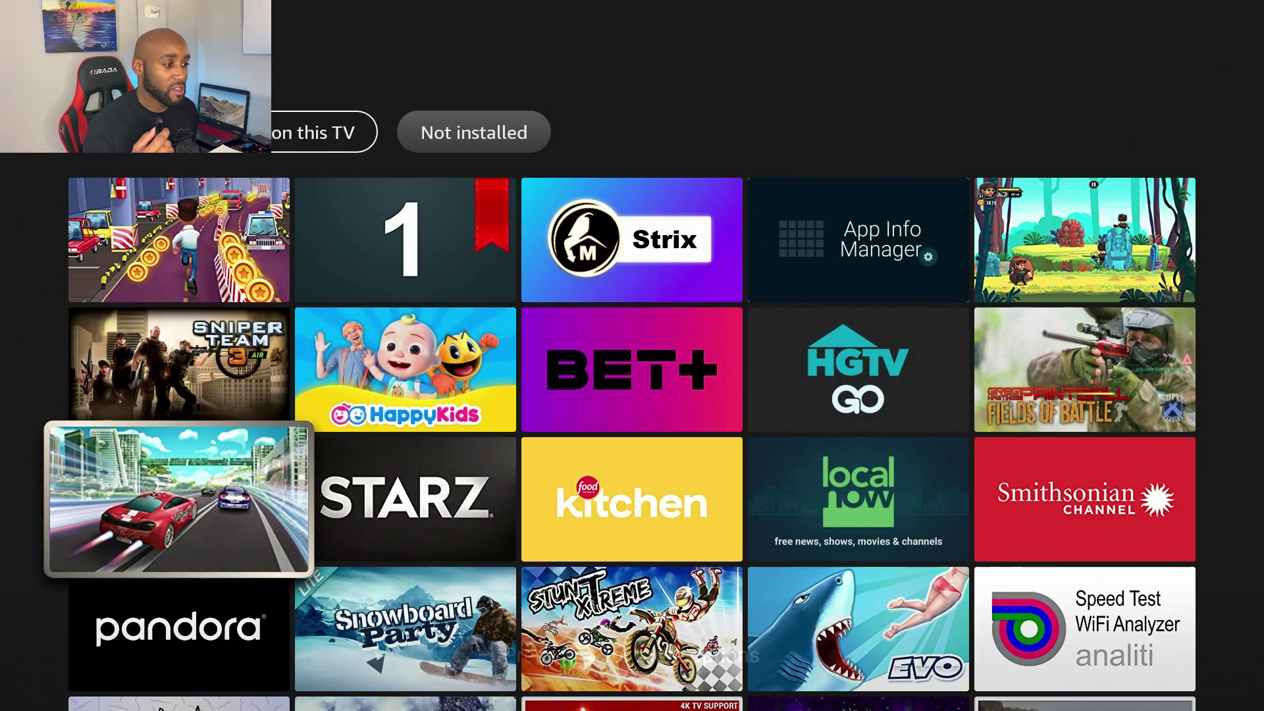
# Remove the city racing game with the red sports car from the cloud.
pyautogui.press('Menu')
pyautogui.press('Down')
pyautogui.press('Escape')
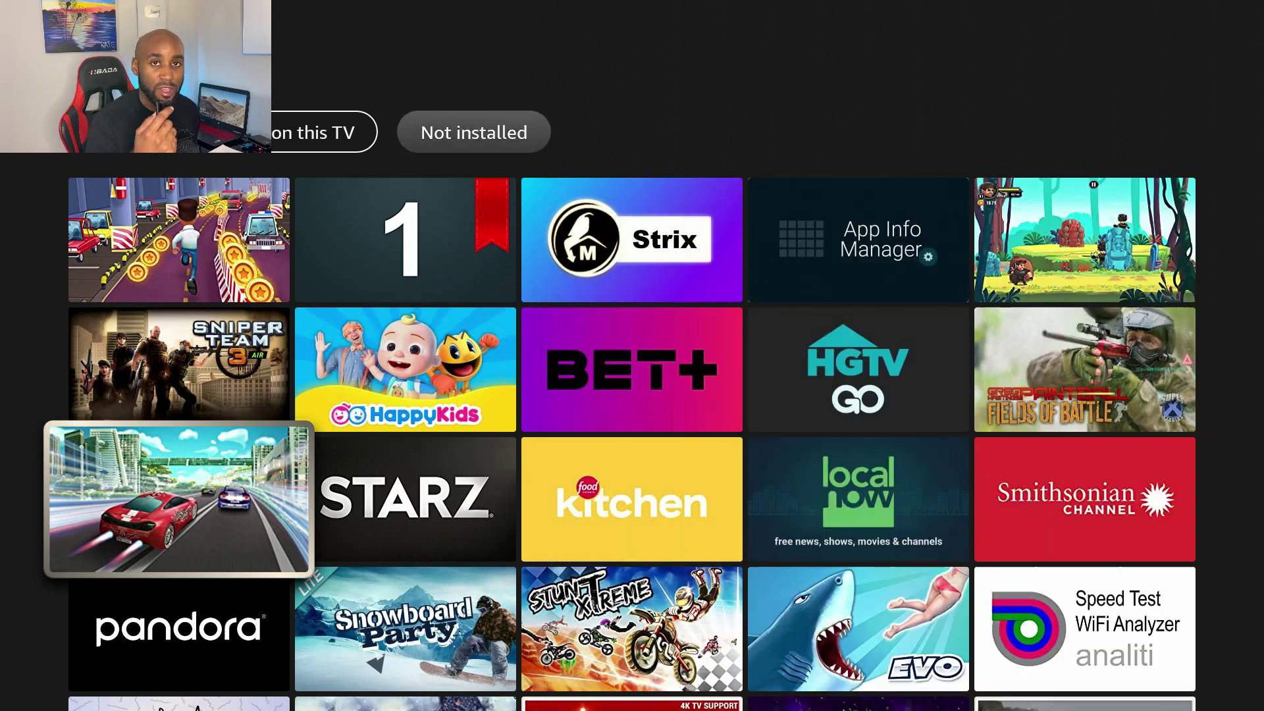
pyautogui.press('Down')
pyautogui.press('Return')
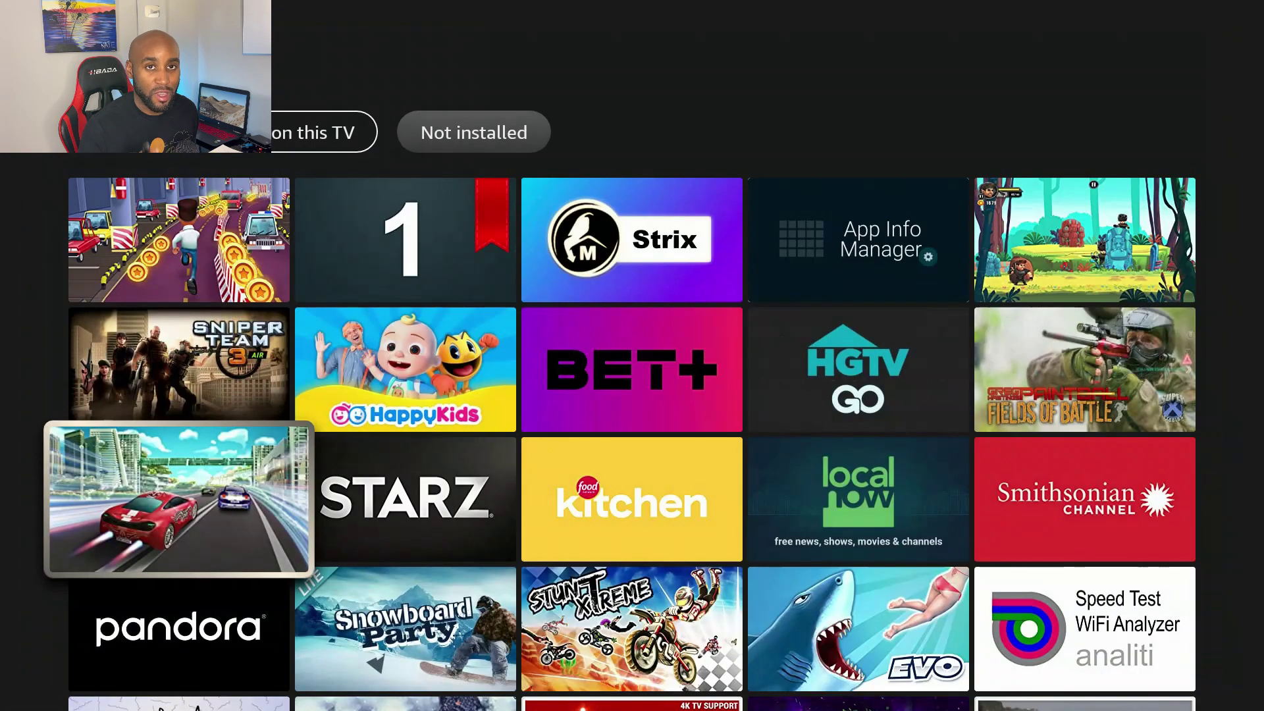
# Leave the not-installed apps list and return to the Fire TV home screen.
pyautogui.press('Up')
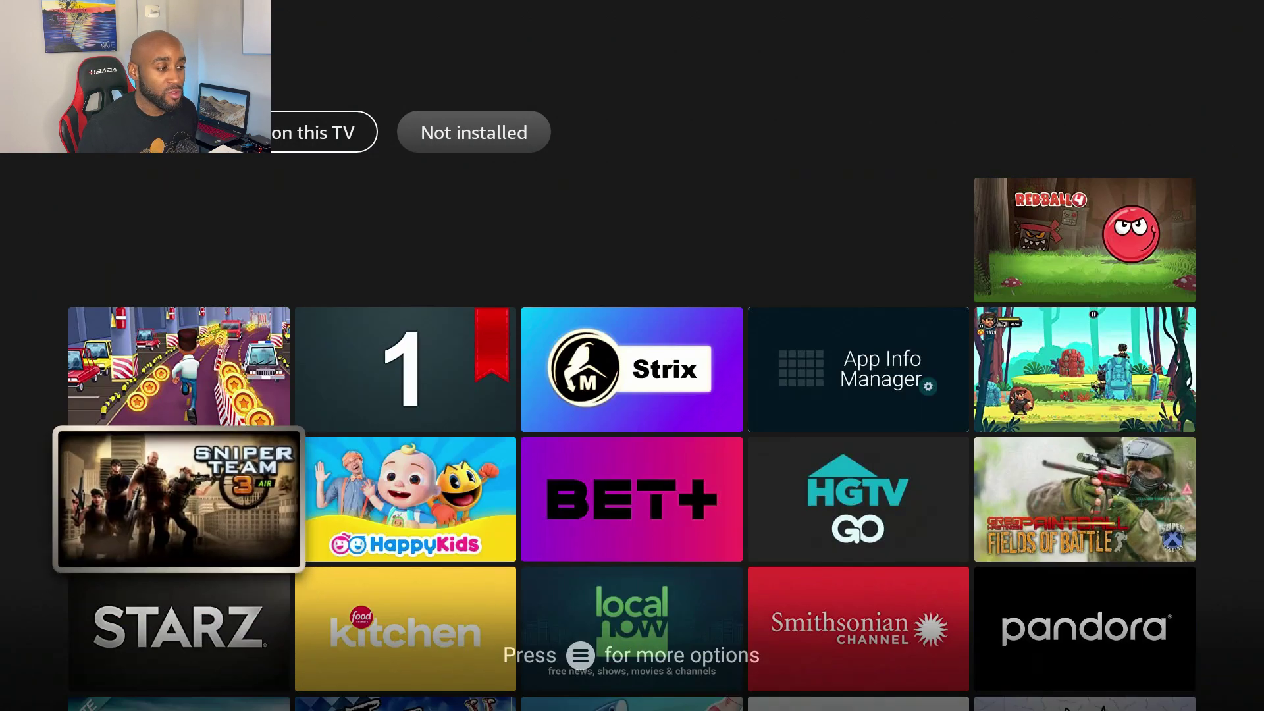
pyautogui.press('Right')
pyautogui.press('Home')
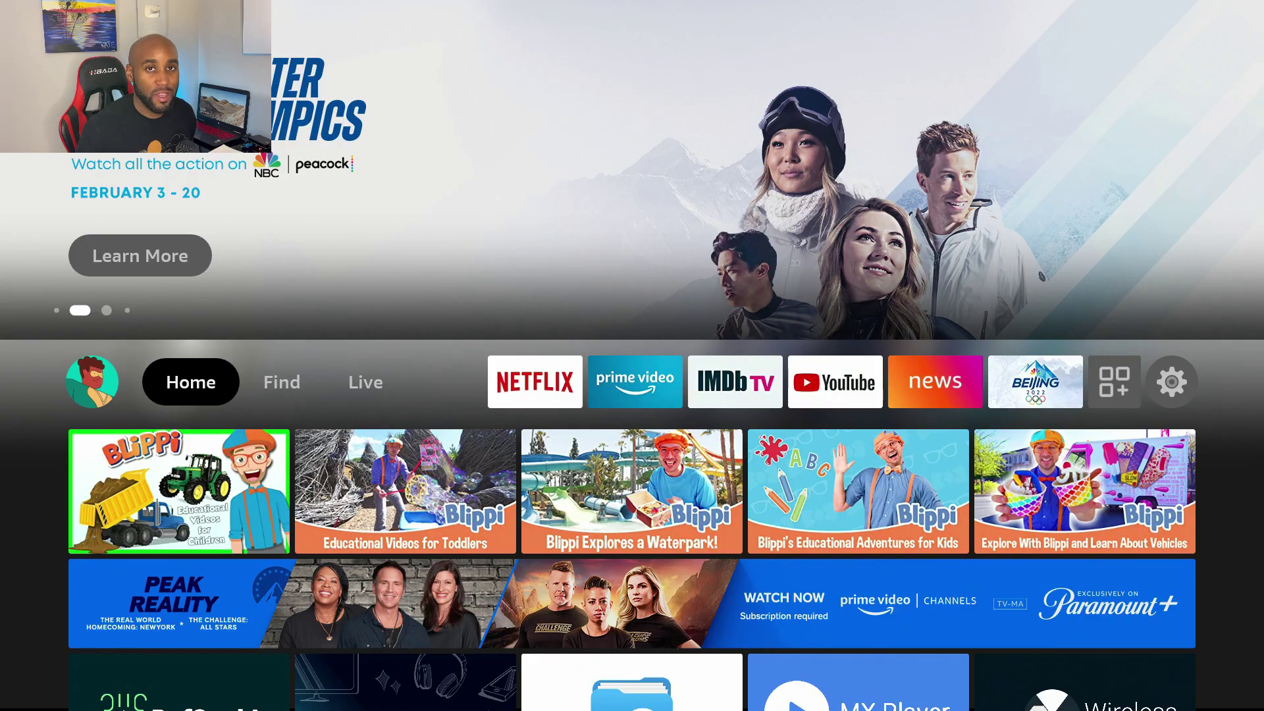